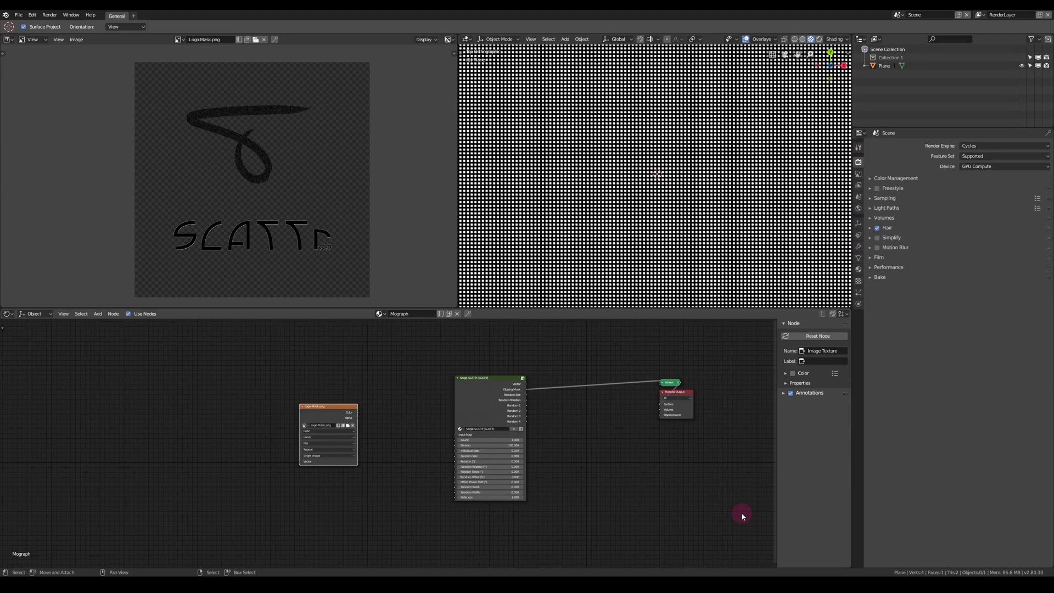
Connect the logo image's Alpha output to the SCATTR node's Individual Size input and preview the Clipping Mask output
{"action": "scroll", "coordinate": [593, 465], "scroll_direction": "up", "scroll_amount": 1}
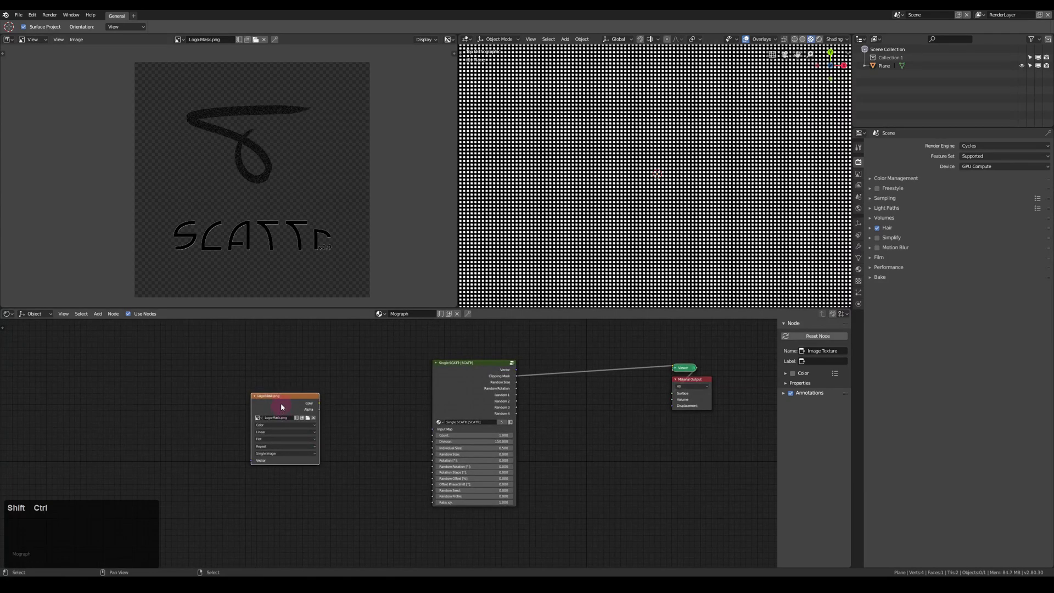
{"action": "left_click", "coordinate": [282, 403], "text": "ctrl+shift"}
{"action": "left_click_drag", "start_coordinate": [319, 409], "coordinate": [434, 448]}
{"action": "left_click", "coordinate": [467, 382], "text": "ctrl+shift"}
{"action": "left_click", "coordinate": [467, 383], "text": "ctrl+shift"}
Insert a Subtract math node between the logo Alpha and Individual Size that subtracts the alpha from 1
{"action": "left_click_drag", "start_coordinate": [276, 406], "coordinate": [207, 405]}
{"action": "key", "text": "shift+a"}
{"action": "mouse_move", "coordinate": [350, 459]}
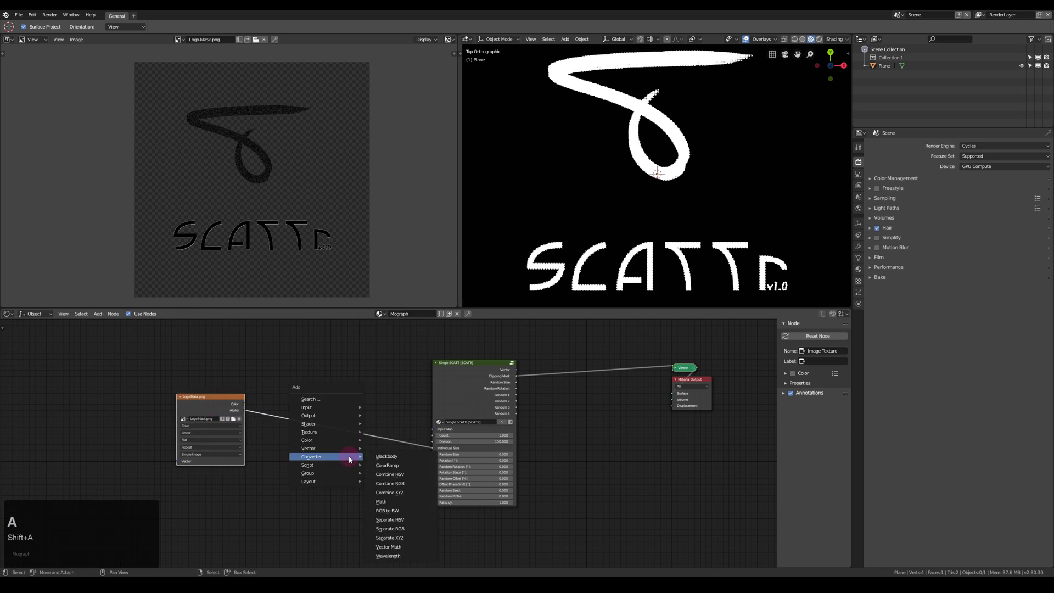
{"action": "left_click", "coordinate": [394, 500]}
{"action": "left_click", "coordinate": [324, 472]}
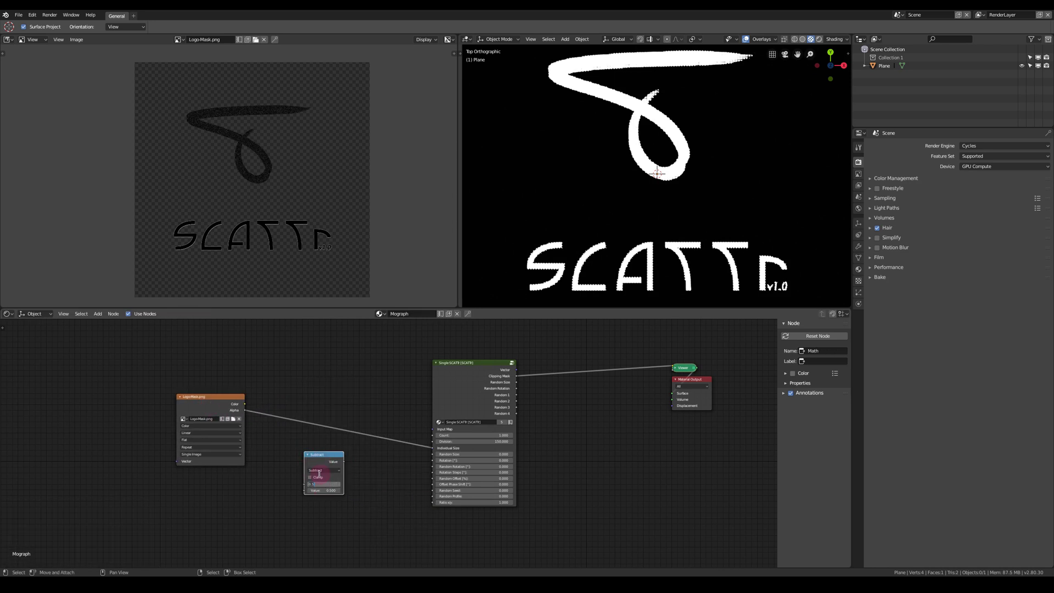
{"action": "key", "text": "KP_Enter"}
{"action": "left_click_drag", "start_coordinate": [323, 455], "coordinate": [340, 414]}
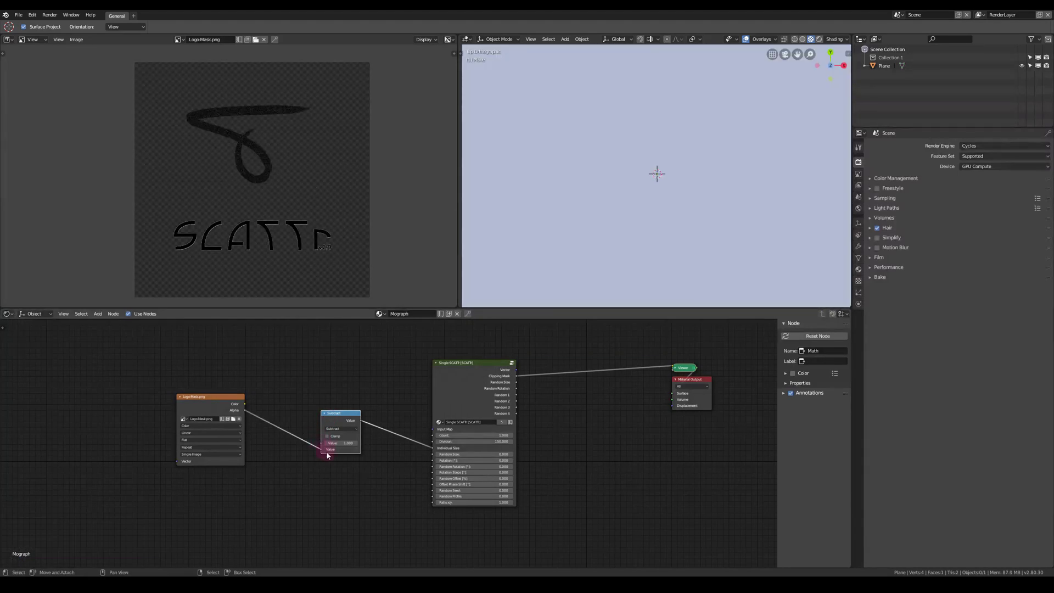
Make room in the node chain and insert a ColorRamp between the Subtract node and Individual Size
{"action": "left_click_drag", "start_coordinate": [340, 414], "coordinate": [311, 399]}
{"action": "left_click_drag", "start_coordinate": [203, 408], "coordinate": [151, 406]}
{"action": "left_click_drag", "start_coordinate": [309, 404], "coordinate": [278, 399]}
{"action": "key", "text": "shift+a"}
{"action": "mouse_move", "coordinate": [317, 470]}
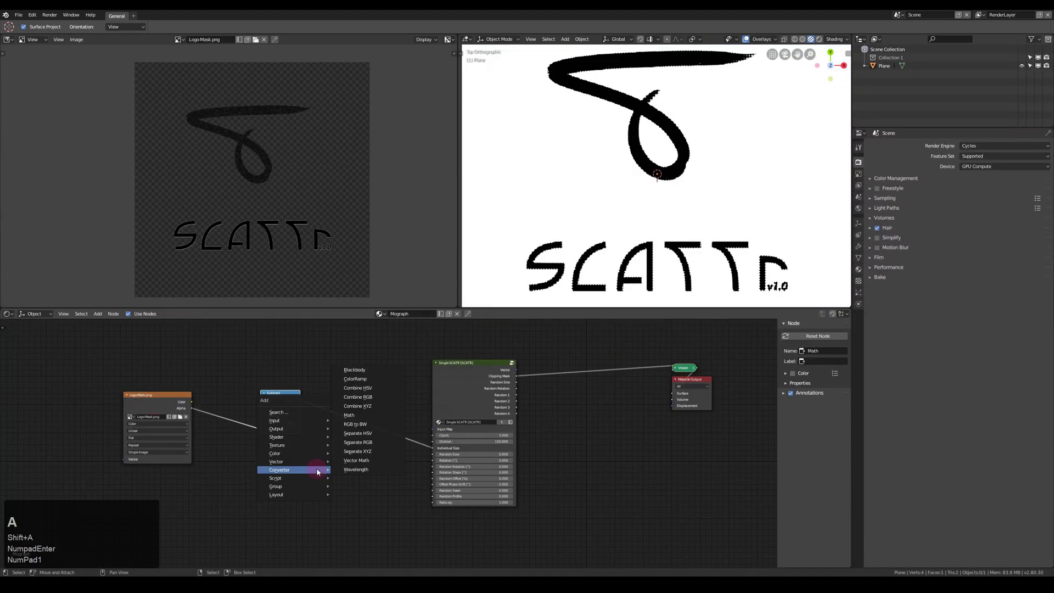
{"action": "left_click", "coordinate": [361, 378]}
{"action": "left_click", "coordinate": [360, 382]}
Lighten the ColorRamp's black stop slightly and inspect the tiny dots inside the logo shape
{"action": "left_click", "coordinate": [382, 439]}
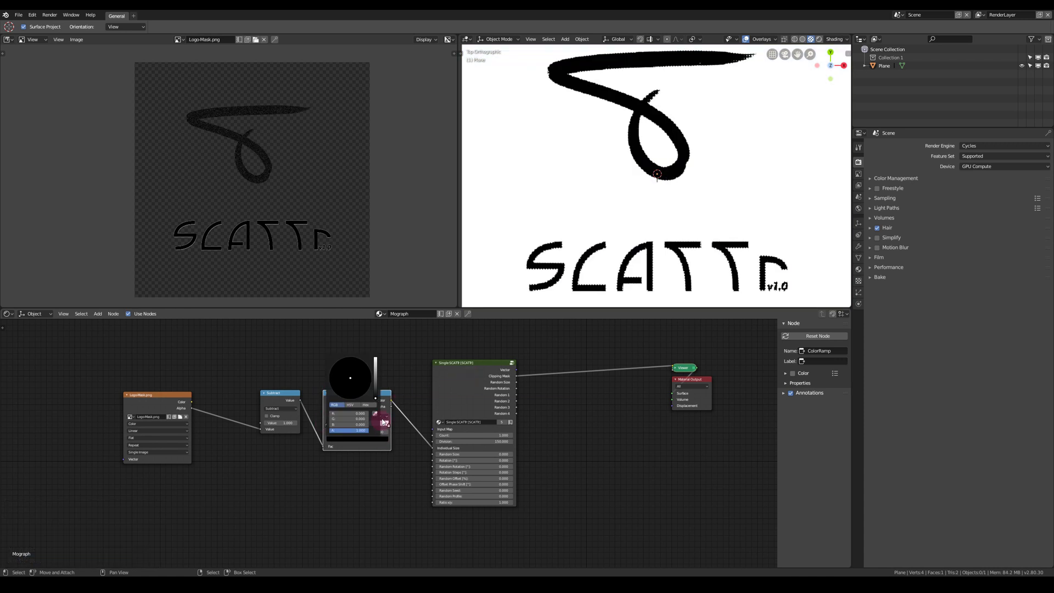
{"action": "scroll", "coordinate": [667, 138], "scroll_direction": "up", "scroll_amount": 5}
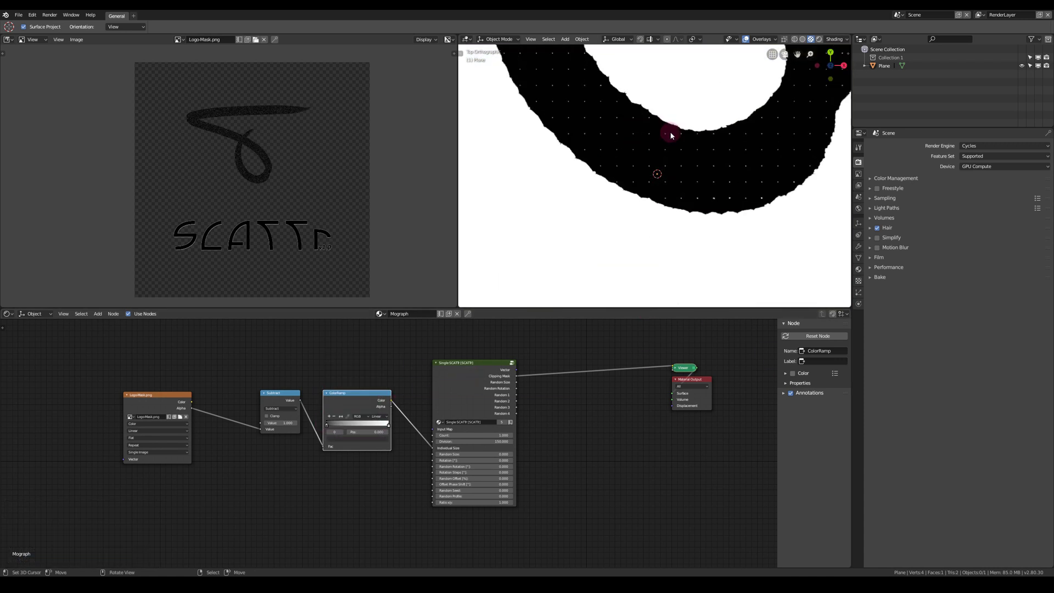
{"action": "scroll", "coordinate": [650, 149], "scroll_direction": "down", "scroll_amount": 7}
{"action": "scroll", "coordinate": [649, 149], "scroll_direction": "up", "scroll_amount": 4}
{"action": "scroll", "coordinate": [675, 169], "scroll_direction": "down", "scroll_amount": 2}
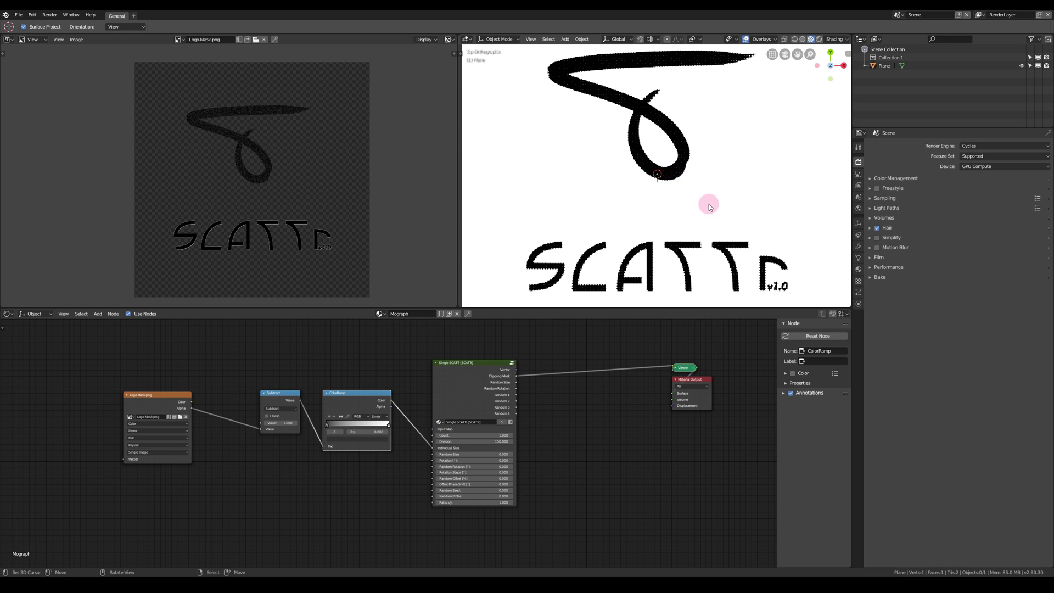
{"action": "middle_click_drag", "start_coordinate": [241, 472], "coordinate": [290, 449]}
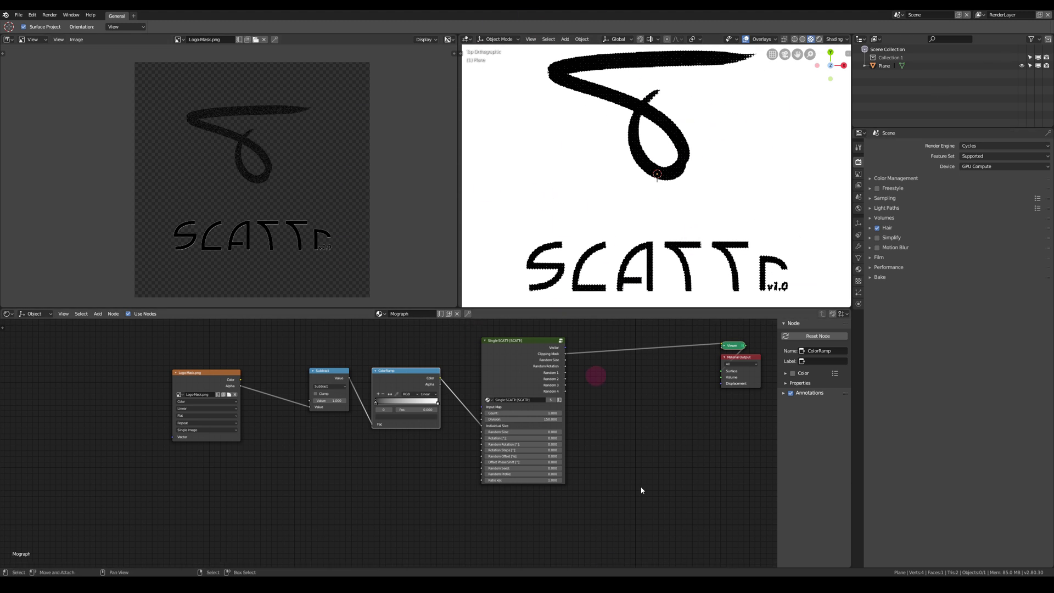
Add a Geometry node before the logo image, preview its Position output and connect it to the image's Vector input
{"action": "middle_click_drag", "start_coordinate": [213, 481], "coordinate": [216, 471]}
{"action": "key", "text": "shift+a"}
{"action": "mouse_move", "coordinate": [193, 432]}
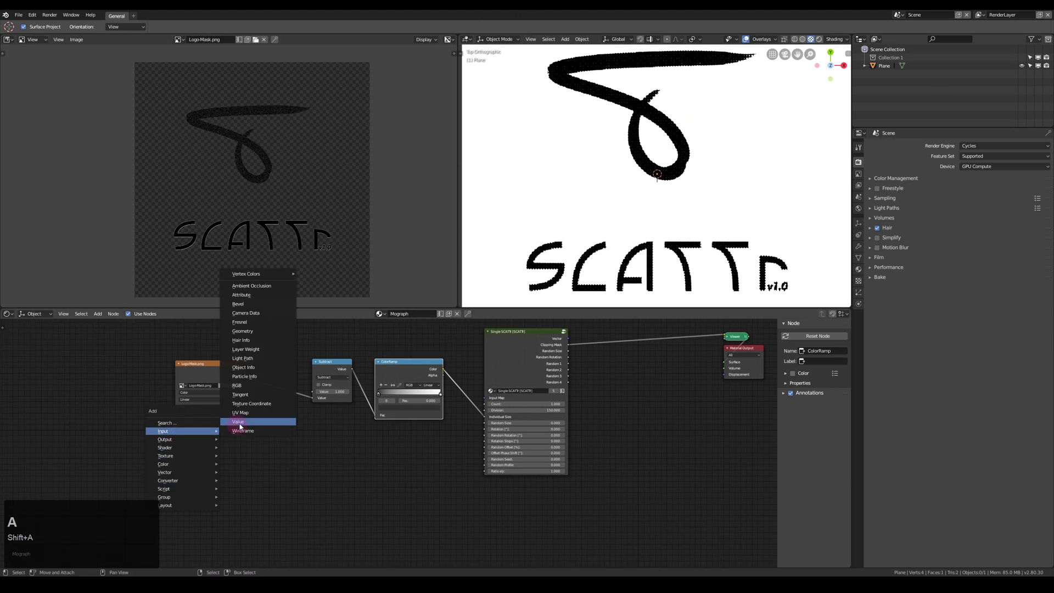
{"action": "left_click", "coordinate": [240, 333]}
{"action": "left_click", "coordinate": [35, 348]}
{"action": "left_click", "coordinate": [44, 351], "text": "ctrl+shift"}
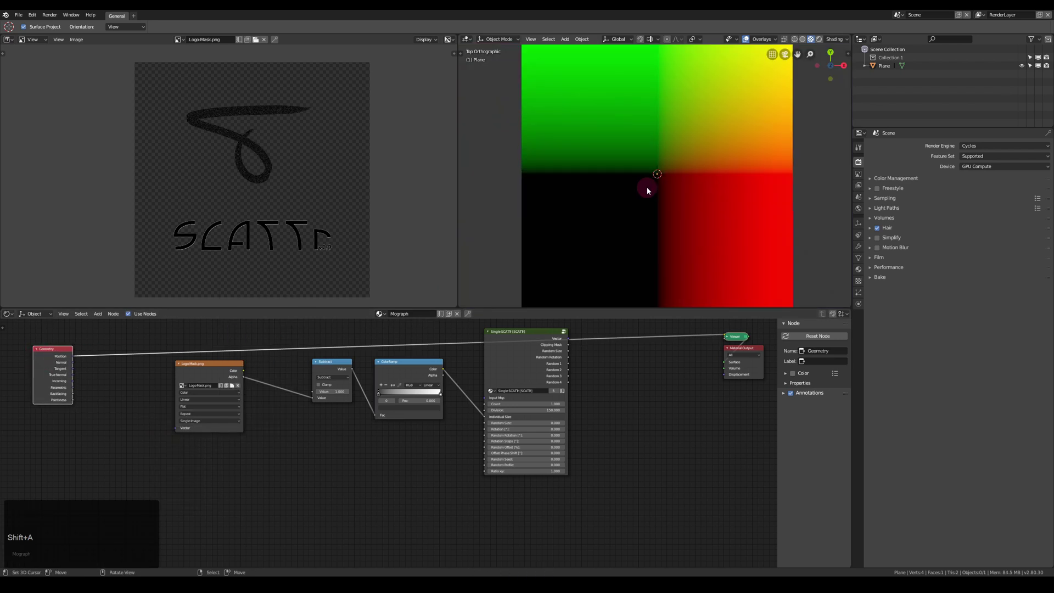
{"action": "left_click_drag", "start_coordinate": [73, 355], "coordinate": [165, 433]}
{"action": "left_click_drag", "start_coordinate": [63, 375], "coordinate": [29, 396]}
Add a Separate XYZ node below the logo image texture
{"action": "middle_click_drag", "start_coordinate": [96, 418], "coordinate": [200, 439]}
{"action": "scroll", "coordinate": [181, 435], "scroll_direction": "up", "scroll_amount": 2}
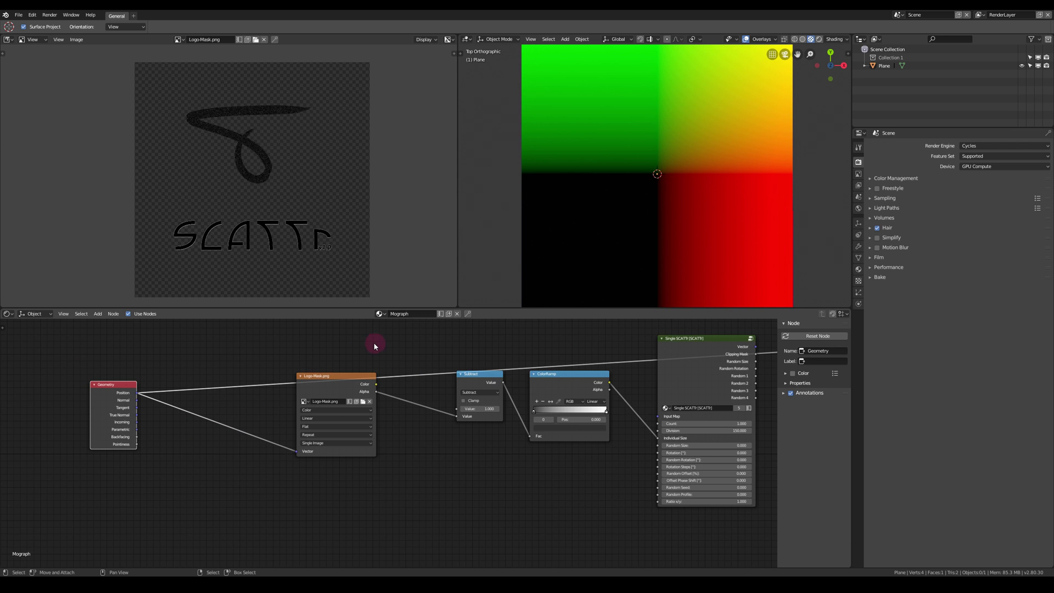
{"action": "key", "text": "shift+a"}
{"action": "mouse_move", "coordinate": [236, 543]}
{"action": "left_click", "coordinate": [292, 524]}
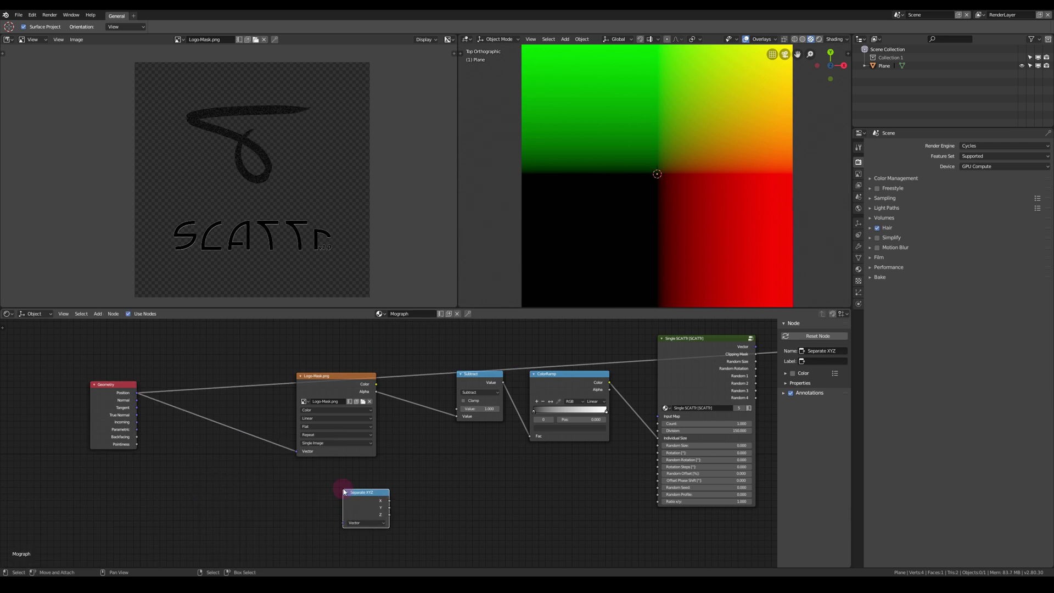
{"action": "left_click", "coordinate": [341, 488]}
Scale the plane up to about 7.8 times its size
{"action": "scroll", "coordinate": [656, 234], "scroll_direction": "down", "scroll_amount": 3}
{"action": "right_click", "coordinate": [656, 235]}
{"action": "key", "text": "s"}
{"action": "left_click", "coordinate": [565, 235]}
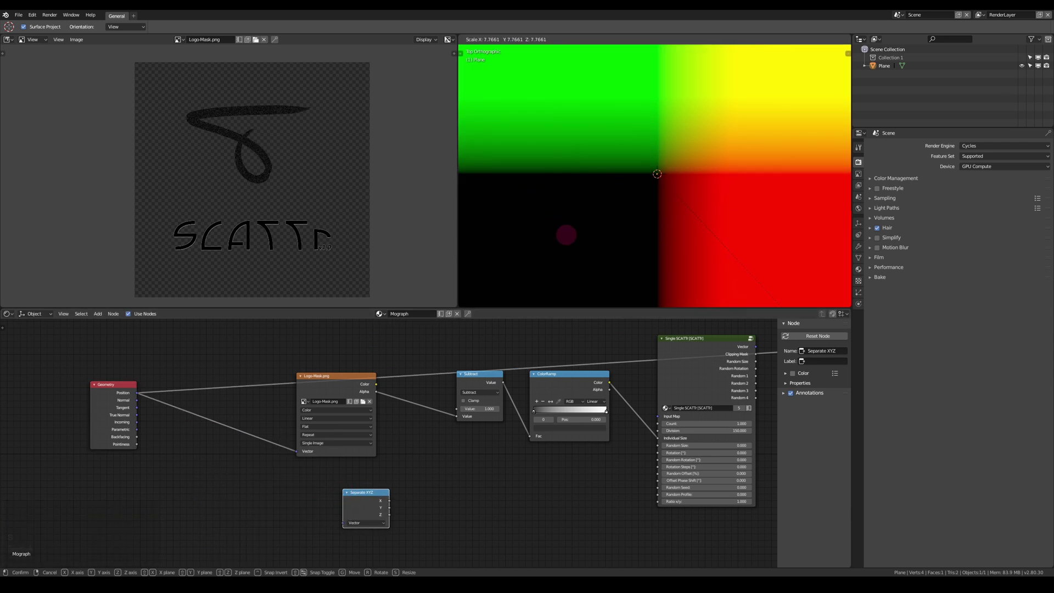
Preview the ColorRamp and set the logo image's extension mode to Extend so that it does not tile
{"action": "left_click", "coordinate": [569, 381], "text": "ctrl+shift"}
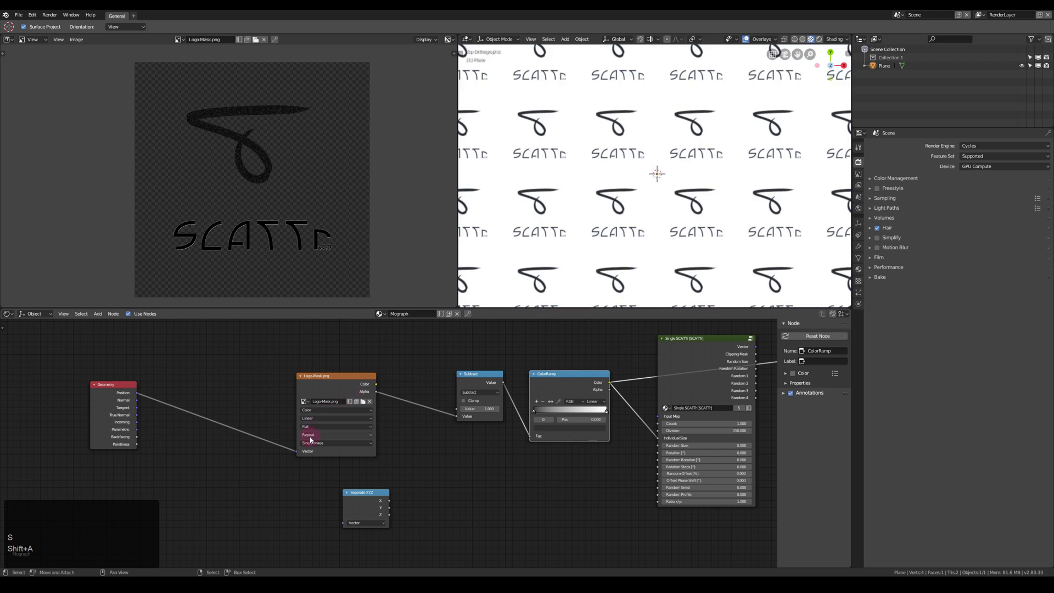
{"action": "left_click", "coordinate": [310, 437]}
{"action": "left_click", "coordinate": [321, 422]}
{"action": "scroll", "coordinate": [734, 96], "scroll_direction": "up", "scroll_amount": 3}
{"action": "middle_click_drag", "start_coordinate": [721, 100], "coordinate": [588, 181], "text": "shift"}
Preview the SCATTR node's Clipping Mask output and connect the Geometry Position output to its Input Map
{"action": "left_click", "coordinate": [714, 365], "text": "ctrl+shift"}
{"action": "left_click", "coordinate": [714, 366], "text": "ctrl+shift"}
{"action": "scroll", "coordinate": [654, 119], "scroll_direction": "up", "scroll_amount": 2}
{"action": "middle_click_drag", "start_coordinate": [654, 120], "coordinate": [621, 188], "text": "shift"}
{"action": "left_click_drag", "start_coordinate": [136, 393], "coordinate": [660, 419]}
Move the Separate XYZ node onto the Geometry Position output and preview its Y output
{"action": "left_click_drag", "start_coordinate": [365, 500], "coordinate": [234, 486]}
{"action": "left_click", "coordinate": [265, 486], "text": "ctrl+shift"}
{"action": "left_click", "coordinate": [265, 486], "text": "ctrl+shift"}
Add a Subtract math node after Separate XYZ to combine the X and Y outputs
{"action": "key", "text": "shift+a"}
{"action": "mouse_move", "coordinate": [332, 504]}
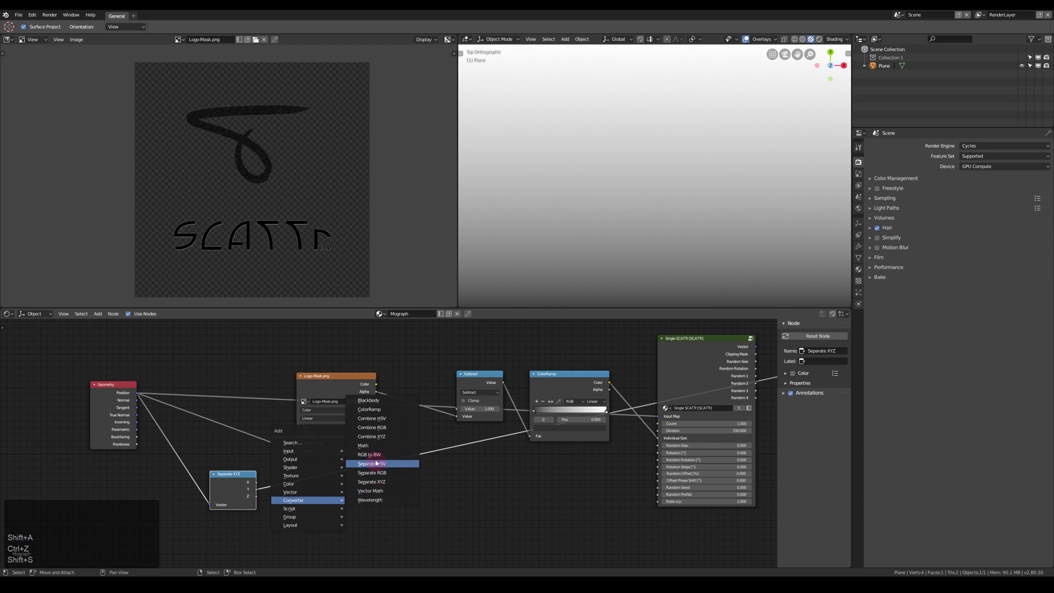
{"action": "left_click", "coordinate": [363, 445]}
{"action": "left_click", "coordinate": [487, 510]}
{"action": "left_click", "coordinate": [488, 517]}
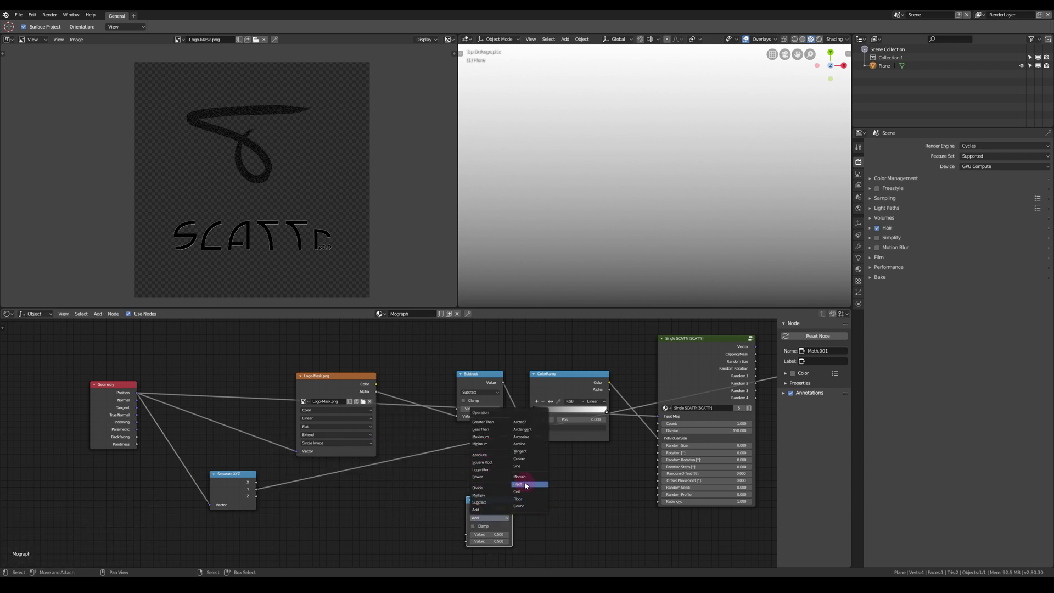
{"action": "left_click", "coordinate": [479, 503]}
{"action": "left_click_drag", "start_coordinate": [468, 534], "coordinate": [431, 494]}
Duplicate the Subtract node, change the copy to Multiply and insert it between the Y output and the Subtract node
{"action": "key", "text": "shift+d"}
{"action": "left_click", "coordinate": [346, 521]}
{"action": "left_click", "coordinate": [348, 523]}
{"action": "left_click", "coordinate": [350, 502]}
{"action": "left_click_drag", "start_coordinate": [351, 501], "coordinate": [342, 480]}
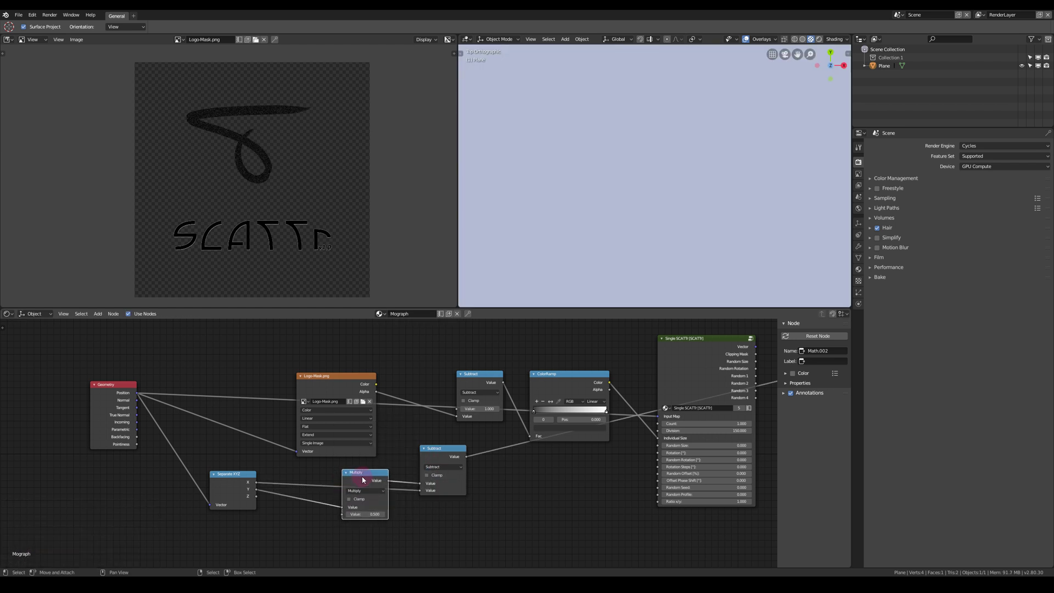
Set the Multiply node's factor on the Y output to 3 to tilt the gradient
{"action": "left_click", "coordinate": [355, 525]}
{"action": "mouse_move", "coordinate": [355, 526]}
{"action": "left_mouse_down"}
{"action": "mouse_move", "coordinate": [378, 522]}
{"action": "mouse_move", "coordinate": [346, 525]}
{"action": "left_mouse_up"}
{"action": "double_click", "coordinate": [345, 524]}
{"action": "type", "text": "3"}
{"action": "key", "text": "Return"}
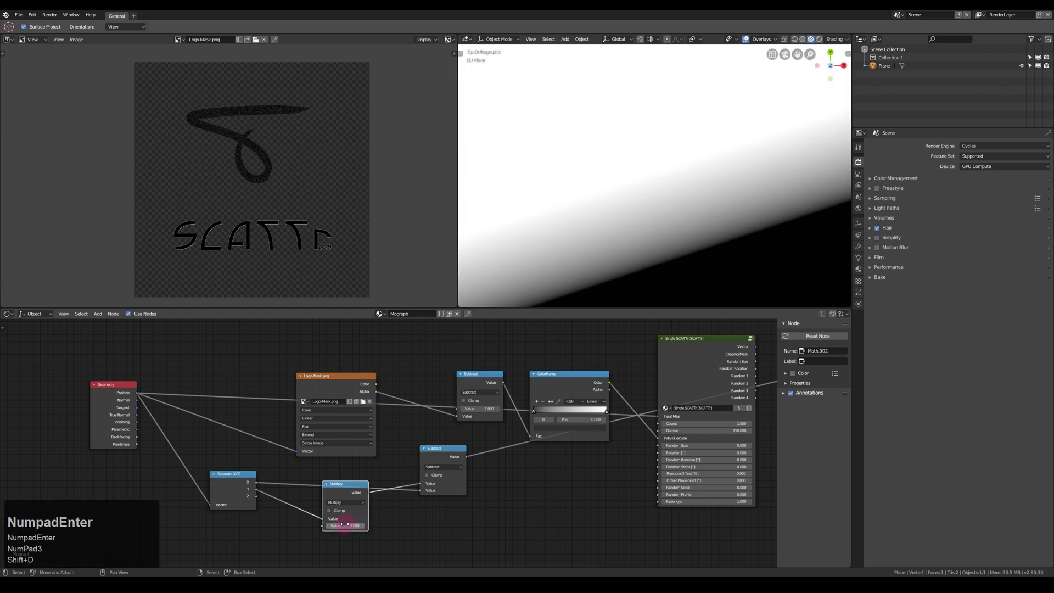
Collapse the Multiply node and move the gradient nodes closer together to free space after them
{"action": "left_click_drag", "start_coordinate": [335, 487], "coordinate": [279, 477]}
{"action": "left_click", "coordinate": [270, 476]}
{"action": "left_click_drag", "start_coordinate": [443, 450], "coordinate": [294, 488]}
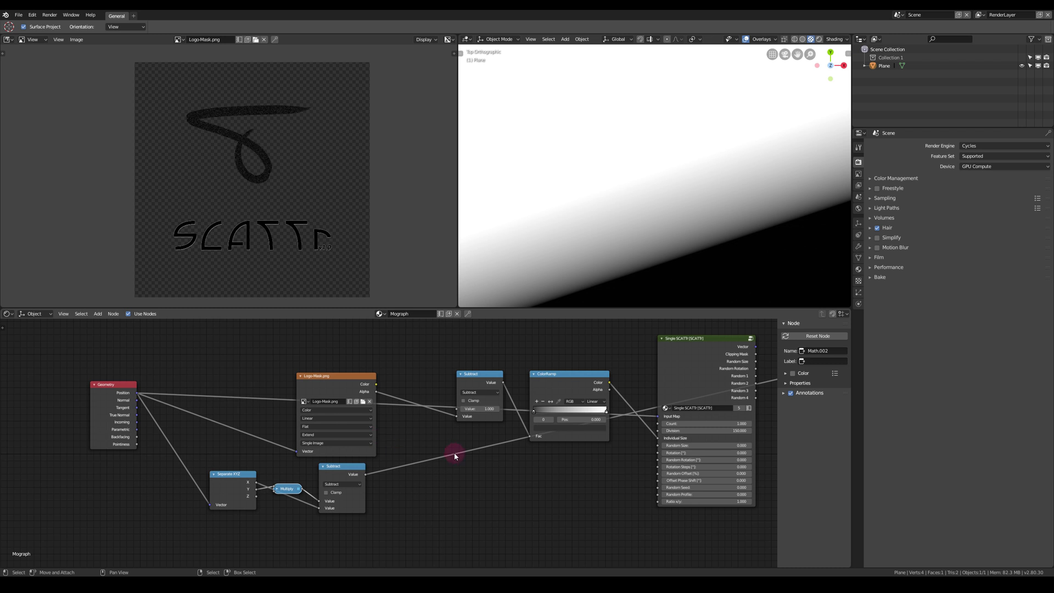
{"action": "middle_click_drag", "start_coordinate": [418, 446], "coordinate": [417, 412]}
{"action": "key", "text": "alt+a"}
{"action": "right_click_drag", "start_coordinate": [405, 442], "coordinate": [245, 485]}
{"action": "left_click_drag", "start_coordinate": [429, 470], "coordinate": [408, 496]}
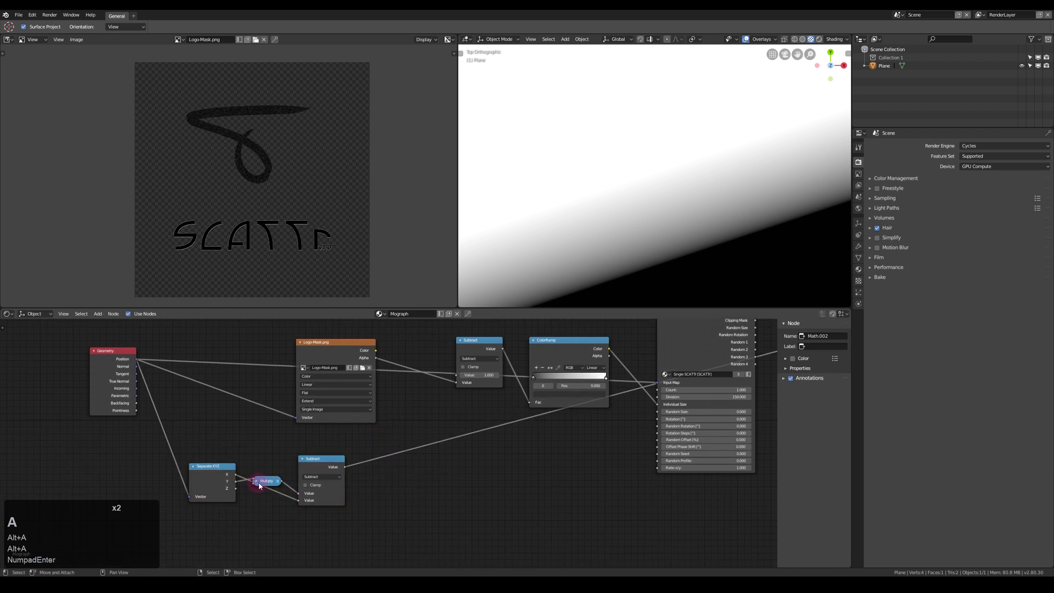
Append two Multiply node copies after the gradient's Subtract node and change the last one to Add
{"action": "key", "text": "shift+d"}
{"action": "left_click", "coordinate": [456, 470]}
{"action": "key", "text": "shift+d"}
{"action": "left_click", "coordinate": [518, 473]}
{"action": "left_click_drag", "start_coordinate": [466, 472], "coordinate": [399, 452]}
{"action": "left_click_drag", "start_coordinate": [513, 471], "coordinate": [459, 451]}
{"action": "left_click", "coordinate": [459, 467]}
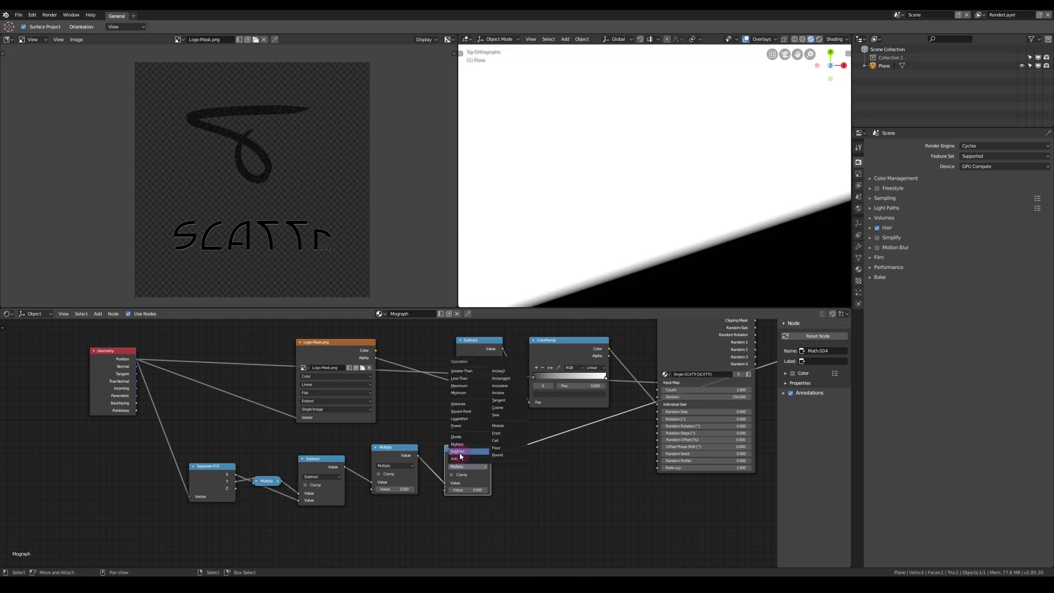
{"action": "left_click", "coordinate": [460, 457]}
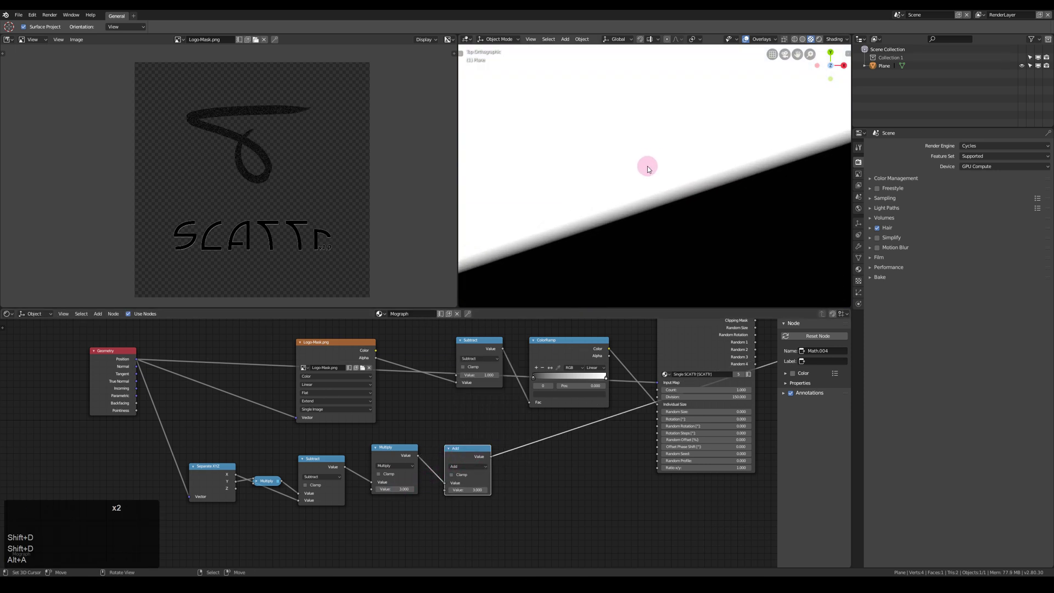
Raise the new Multiply factor to about 12, lower the Add offset, and reposition the Multiply and logo image nodes
{"action": "left_click", "coordinate": [399, 493]}
{"action": "left_click_drag", "start_coordinate": [396, 489], "coordinate": [461, 494]}
{"action": "left_click_drag", "start_coordinate": [384, 451], "coordinate": [396, 453]}
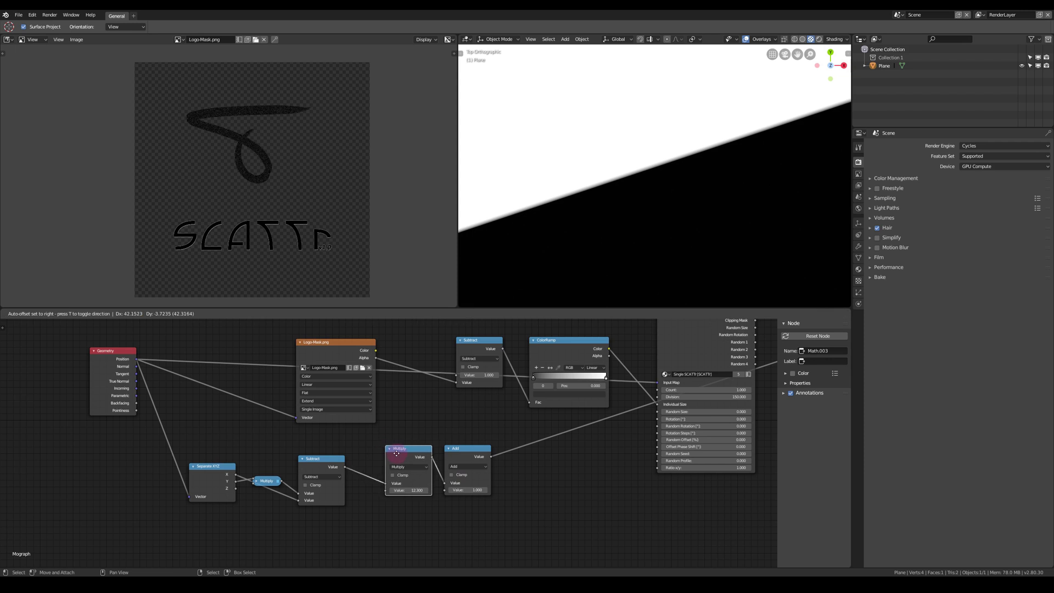
{"action": "left_click_drag", "start_coordinate": [332, 353], "coordinate": [284, 346]}
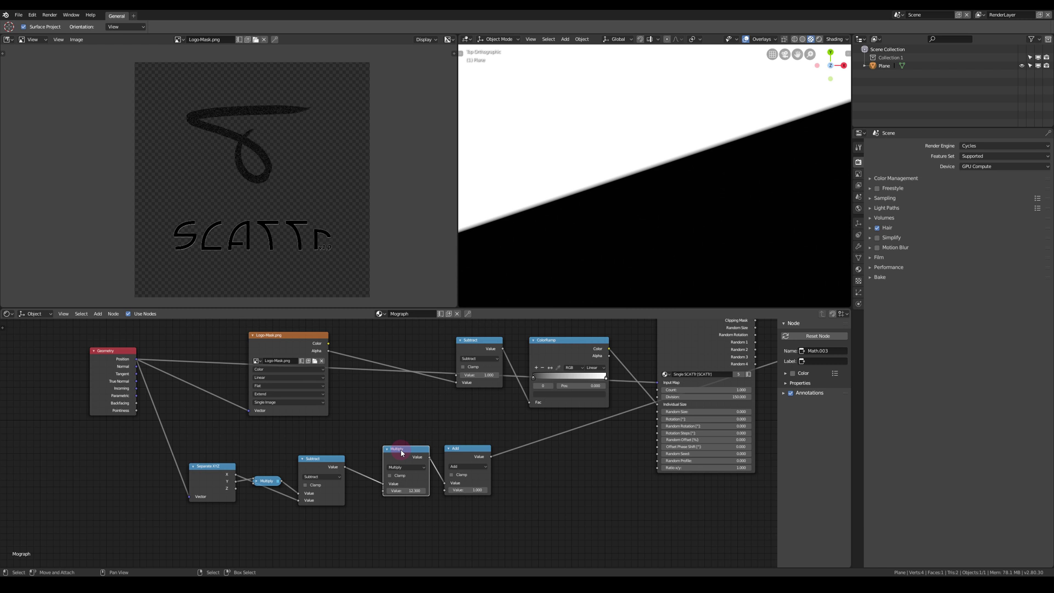
Insert a Multiply node copy between the logo Alpha and its Subtract node, and rearrange the gradient nodes below
{"action": "key", "text": "shift+d"}
{"action": "left_click", "coordinate": [371, 361]}
{"action": "middle_click_drag", "start_coordinate": [366, 382], "coordinate": [428, 382]}
{"action": "key", "text": "alt+a"}
{"action": "left_click_drag", "start_coordinate": [185, 387], "coordinate": [86, 427]}
{"action": "key", "text": "alt+a"}
{"action": "right_click_drag", "start_coordinate": [227, 446], "coordinate": [573, 508]}
{"action": "left_click_drag", "start_coordinate": [611, 518], "coordinate": [487, 512]}
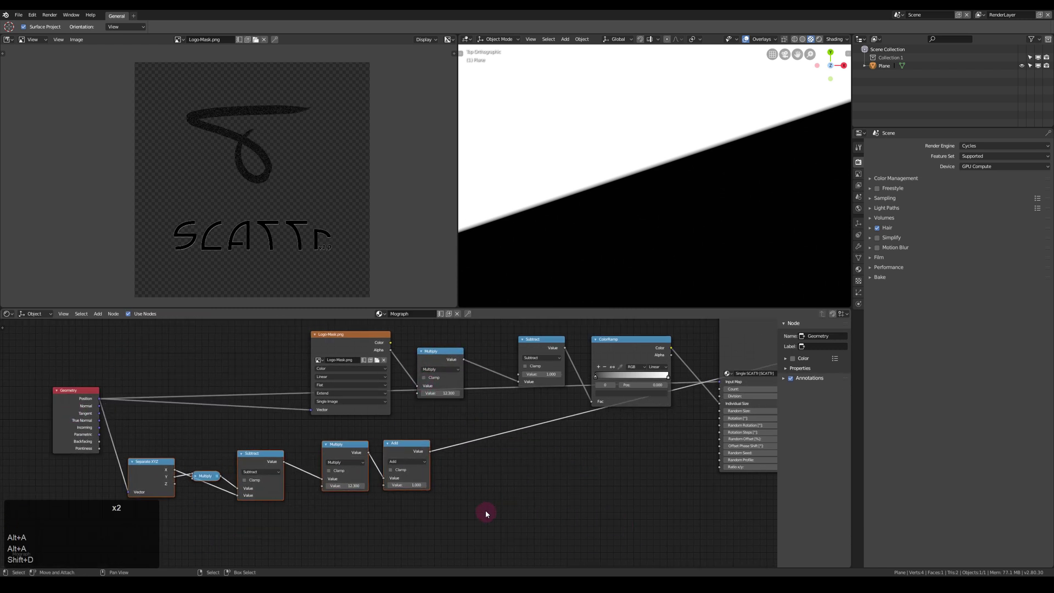
Connect the gradient's Add output to the logo Multiply node's second value, preview the result and adjust the Add offset
{"action": "left_click_drag", "start_coordinate": [430, 457], "coordinate": [419, 394]}
{"action": "left_click_drag", "start_coordinate": [440, 358], "coordinate": [478, 362]}
{"action": "left_click", "coordinate": [478, 363], "text": "ctrl+shift"}
{"action": "left_click_drag", "start_coordinate": [405, 484], "coordinate": [344, 489]}
Preview the SCATTR node's Clipping Mask output and frame the logo in the viewport
{"action": "middle_click_drag", "start_coordinate": [774, 364], "coordinate": [598, 409]}
{"action": "left_click", "coordinate": [598, 388], "text": "ctrl+shift"}
{"action": "left_click", "coordinate": [598, 389], "text": "ctrl+shift"}
{"action": "scroll", "coordinate": [524, 188], "scroll_direction": "up", "scroll_amount": 4}
{"action": "mouse_move", "coordinate": [524, 190]}
{"action": "middle_mouse_down", "text": "shift"}
{"action": "mouse_move", "coordinate": [533, 205]}
{"action": "mouse_move", "coordinate": [517, 264]}
{"action": "middle_mouse_up", "text": "shift"}
Lower the gradient's Multiply factor and tune the Add offset until the whole logo is revealed
{"action": "middle_click_drag", "start_coordinate": [279, 442], "coordinate": [408, 422]}
{"action": "mouse_move", "coordinate": [356, 511]}
{"action": "left_mouse_down"}
{"action": "mouse_move", "coordinate": [314, 514]}
{"action": "mouse_move", "coordinate": [390, 527]}
{"action": "mouse_move", "coordinate": [376, 524]}
{"action": "left_mouse_up"}
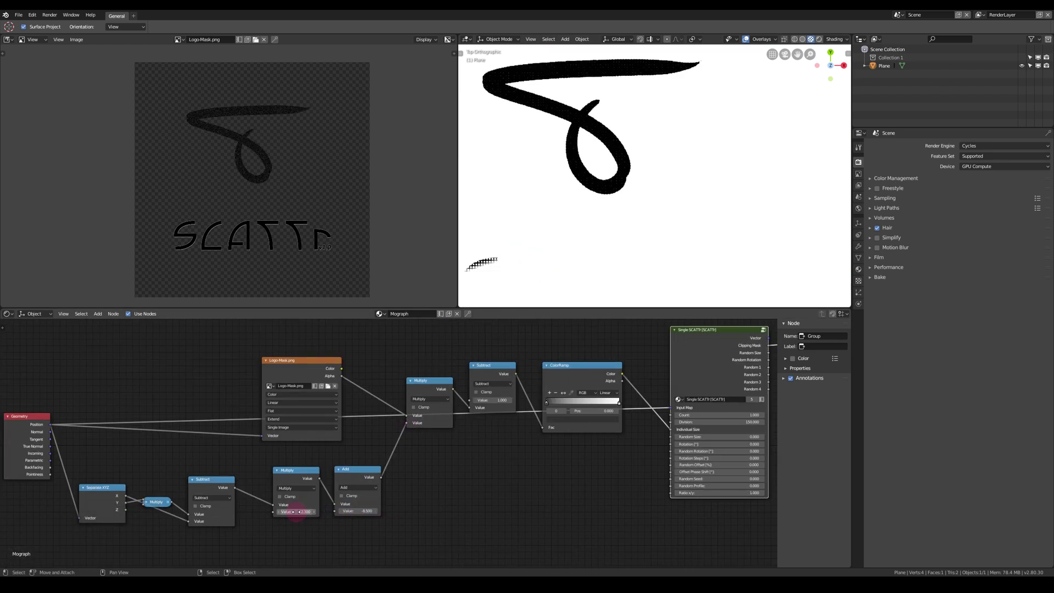
{"action": "left_click_drag", "start_coordinate": [295, 511], "coordinate": [263, 521]}
{"action": "mouse_move", "coordinate": [347, 510]}
{"action": "left_mouse_down"}
{"action": "mouse_move", "coordinate": [336, 511]}
{"action": "mouse_move", "coordinate": [412, 508]}
{"action": "mouse_move", "coordinate": [584, 212]}
{"action": "mouse_move", "coordinate": [607, 200]}
{"action": "mouse_move", "coordinate": [346, 514]}
{"action": "left_mouse_up"}
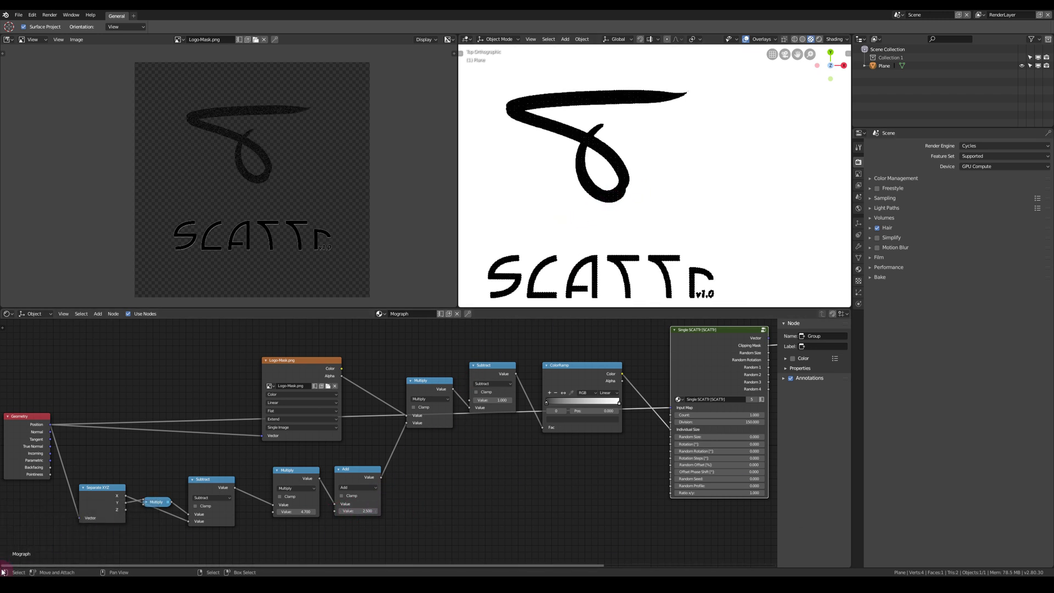
Split off a new area beneath the node editor and make it a Timeline
{"action": "left_click_drag", "start_coordinate": [4, 558], "coordinate": [4, 532]}
{"action": "left_click", "coordinate": [6, 537]}
{"action": "left_click", "coordinate": [96, 483]}
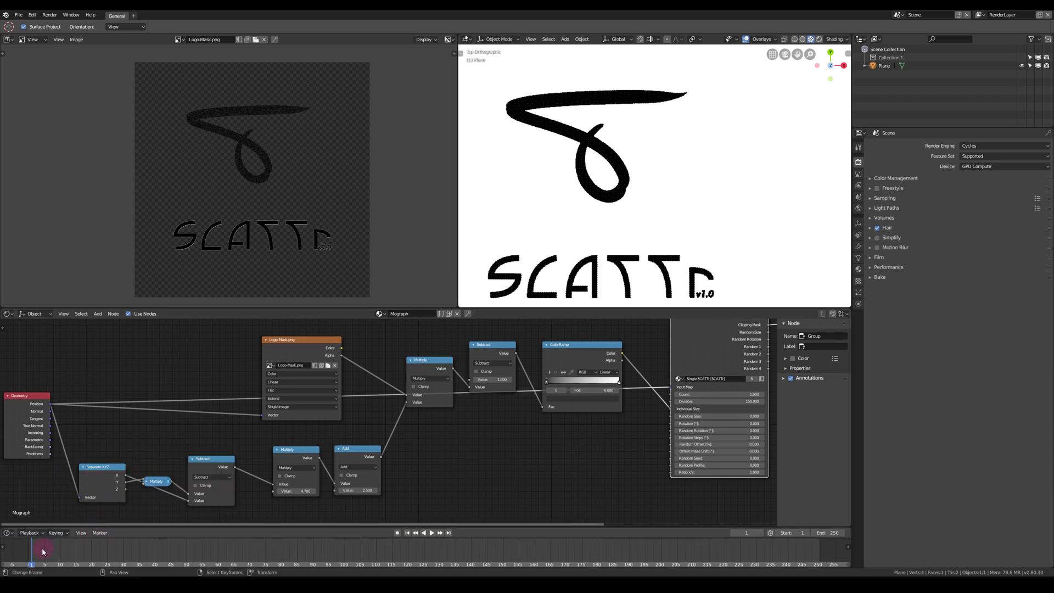
Set the gradient's Add value to -10 and keyframe it at frame 1
{"action": "type", "text": "10"}
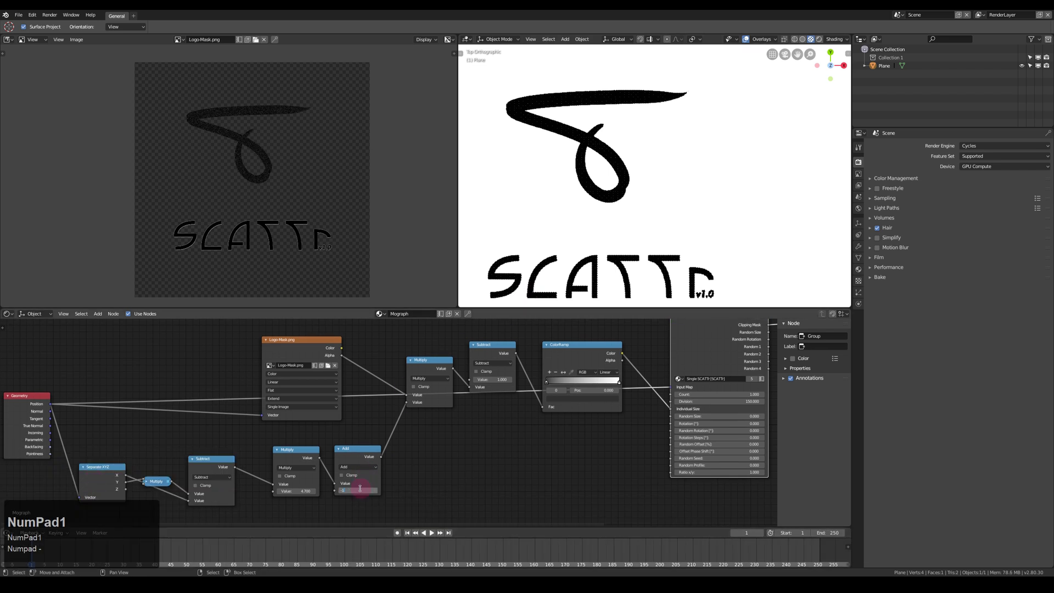
{"action": "key", "text": "KP_Enter"}
{"action": "left_click", "coordinate": [330, 492]}
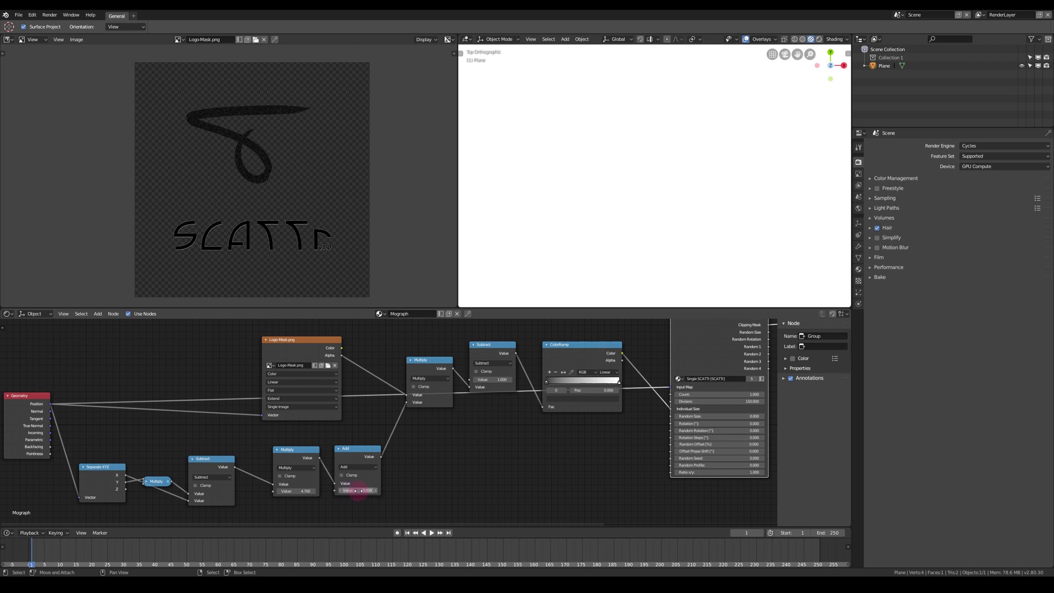
{"action": "key", "text": "i"}
Go to frame 300 in the timeline and set the animation's end frame to 300
{"action": "scroll", "coordinate": [266, 551], "scroll_direction": "down", "scroll_amount": 3}
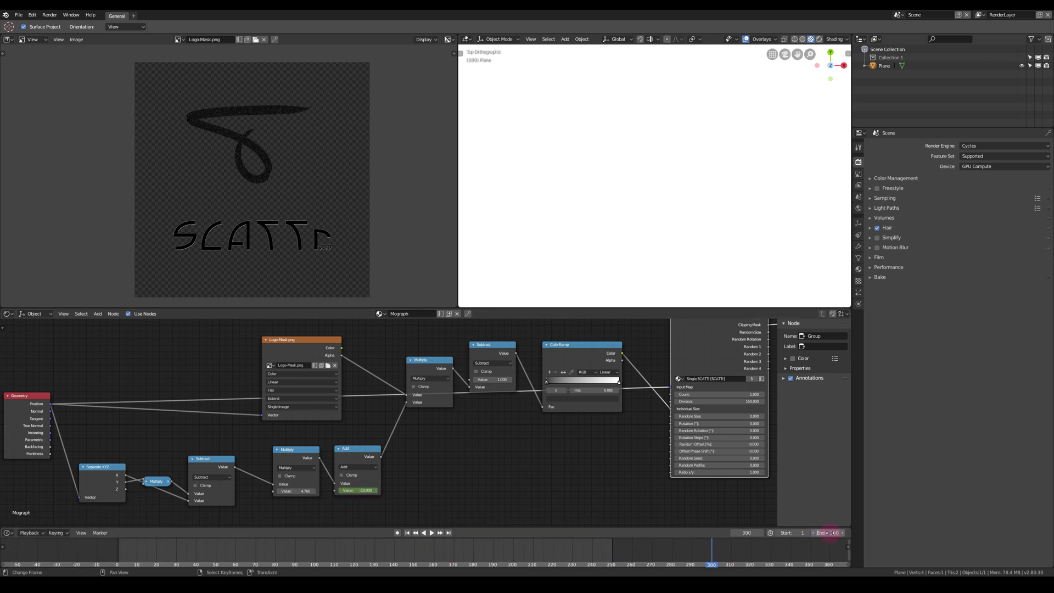
{"action": "type", "text": "300"}
{"action": "key", "text": "KP_Enter"}
Set the gradient's Add value to 5 and keyframe it at frame 300
{"action": "left_click", "coordinate": [360, 490]}
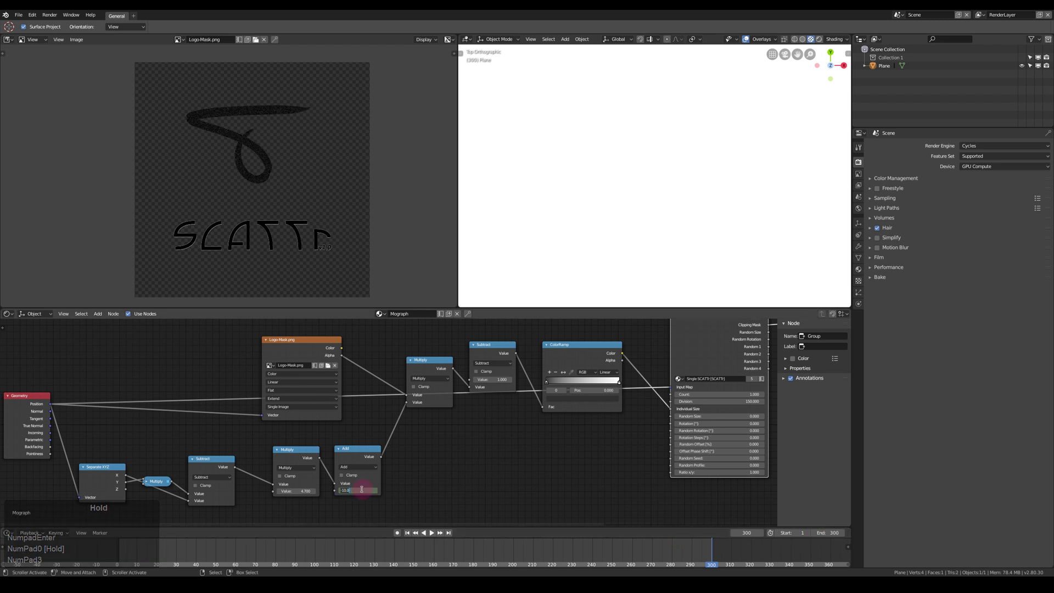
{"action": "type", "text": "5"}
{"action": "key", "text": "KP_Enter"}
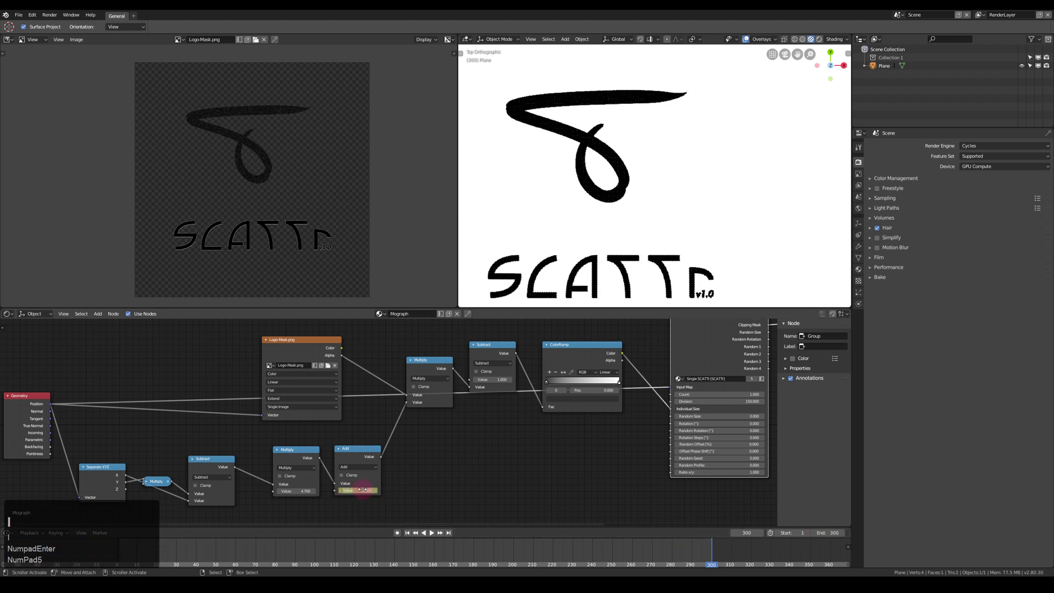
{"action": "middle_click_drag", "start_coordinate": [534, 491], "coordinate": [607, 456]}
{"action": "middle_click_drag", "start_coordinate": [700, 415], "coordinate": [636, 456]}
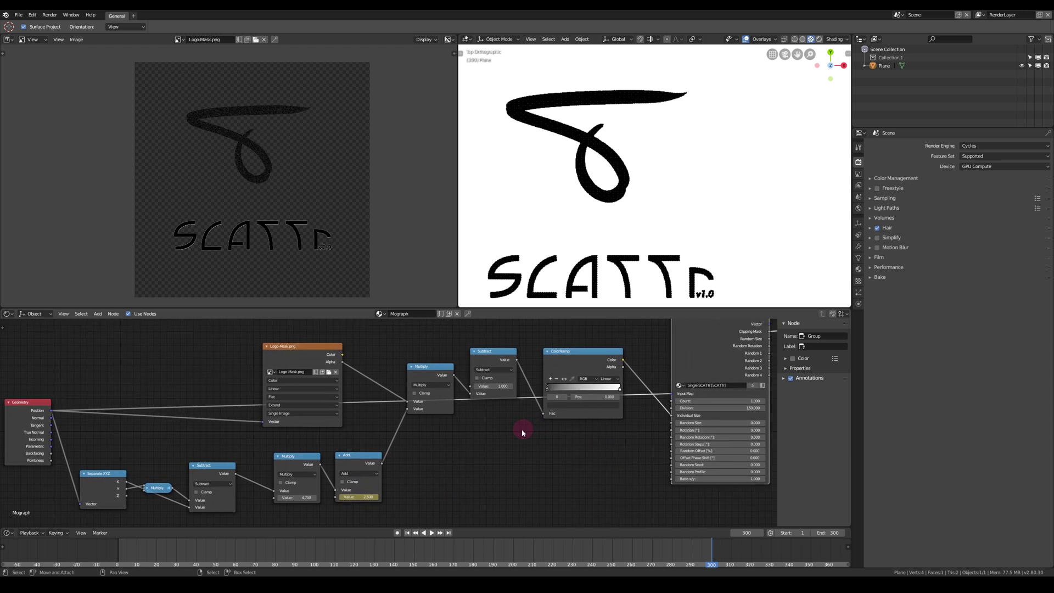
Scrub through the timeline and play the animation to preview the logo reveal
{"action": "left_click_drag", "start_coordinate": [558, 558], "coordinate": [235, 565]}
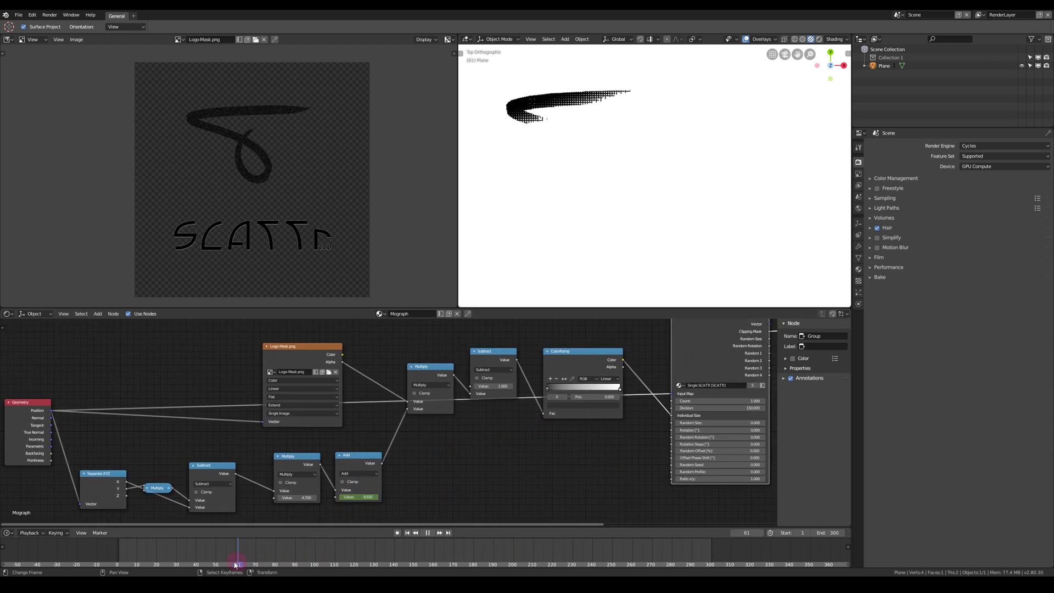
{"action": "left_click_drag", "start_coordinate": [138, 564], "coordinate": [125, 561]}
{"action": "key", "text": "space"}
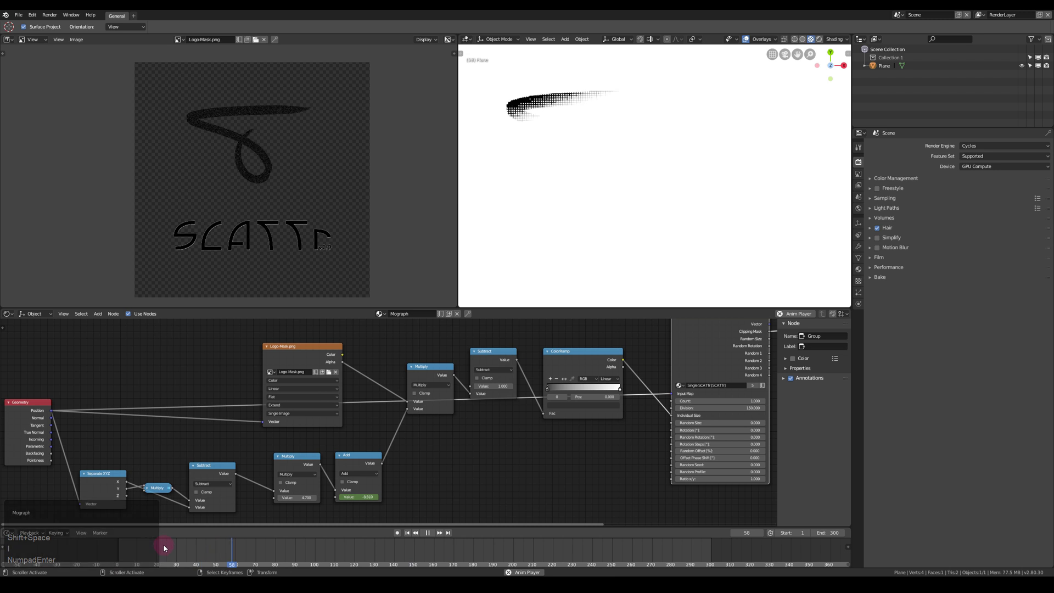
{"action": "key", "text": "shift"}
{"action": "key", "text": "space"}
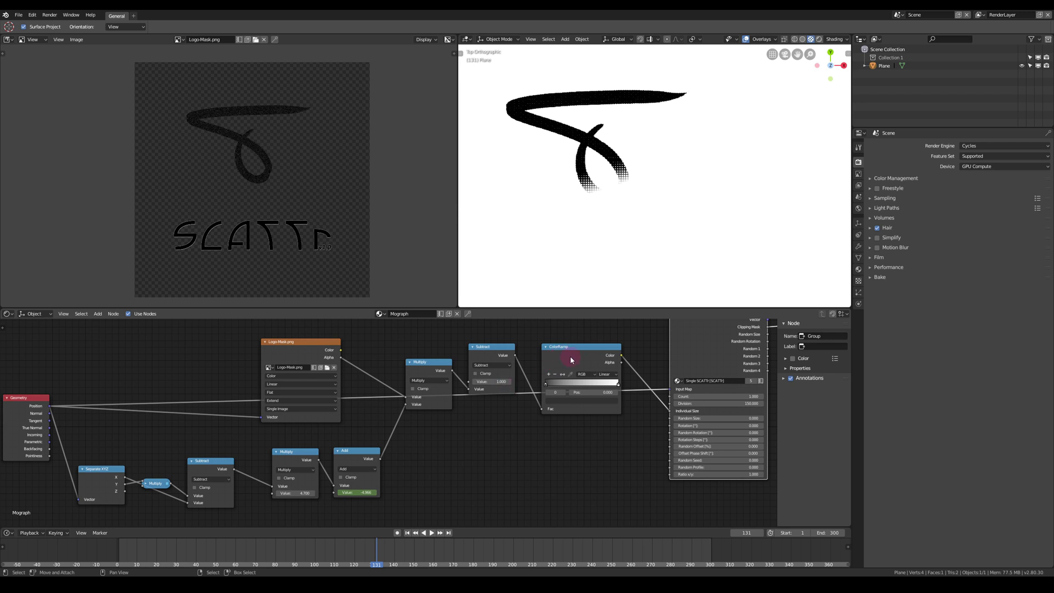
Duplicate the ColorRamp, feed it from the Add node's value, and link its Color to the SCATTr group's Random Size
{"action": "key", "text": "shift+d"}
{"action": "left_click", "coordinate": [542, 437]}
{"action": "left_click_drag", "start_coordinate": [380, 459], "coordinate": [516, 490]}
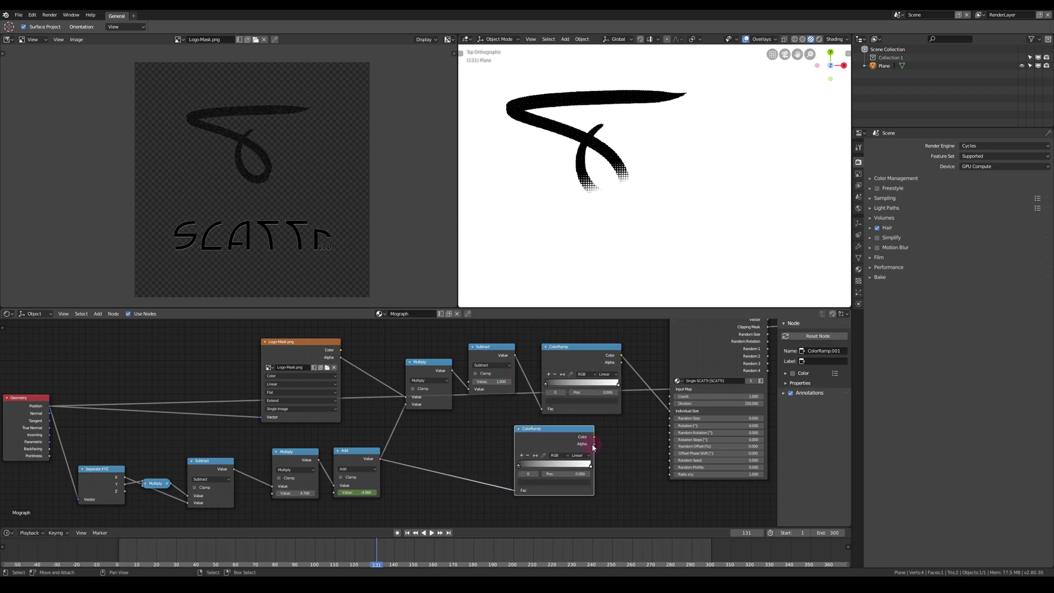
{"action": "left_click_drag", "start_coordinate": [675, 420], "coordinate": [671, 418]}
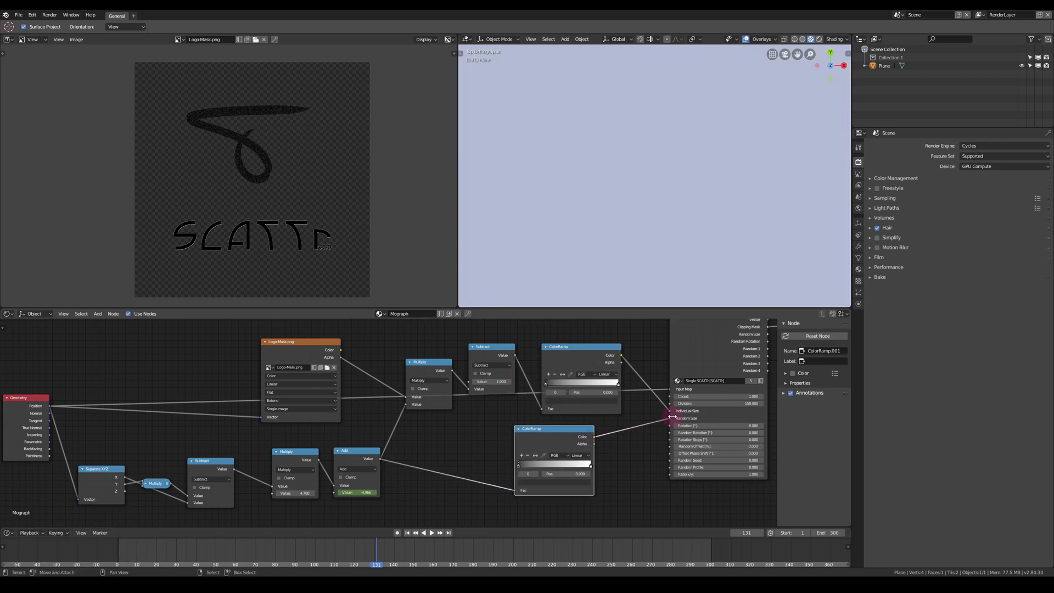
Give the duplicated ColorRamp a white middle stop and a black end stop, and move the node nearer the Add node
{"action": "left_click", "coordinate": [577, 484]}
{"action": "mouse_move", "coordinate": [553, 466]}
{"action": "left_mouse_down"}
{"action": "mouse_move", "coordinate": [591, 465]}
{"action": "mouse_move", "coordinate": [553, 466]}
{"action": "left_mouse_up"}
{"action": "left_click", "coordinate": [590, 466]}
{"action": "left_click", "coordinate": [587, 485]}
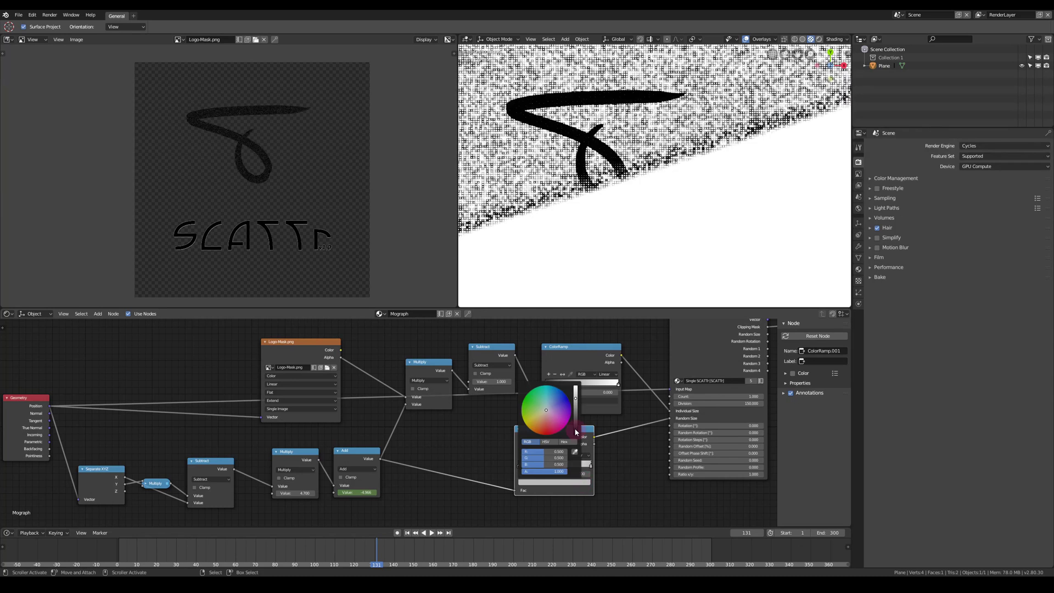
{"action": "left_click", "coordinate": [576, 432]}
{"action": "left_click_drag", "start_coordinate": [547, 466], "coordinate": [474, 434]}
Duplicate a Multiply node onto the ramp-to-Random Size link and connect the logo mask's Alpha to its other input
{"action": "left_click", "coordinate": [419, 361]}
{"action": "key", "text": "shift+d"}
{"action": "left_click", "coordinate": [562, 426]}
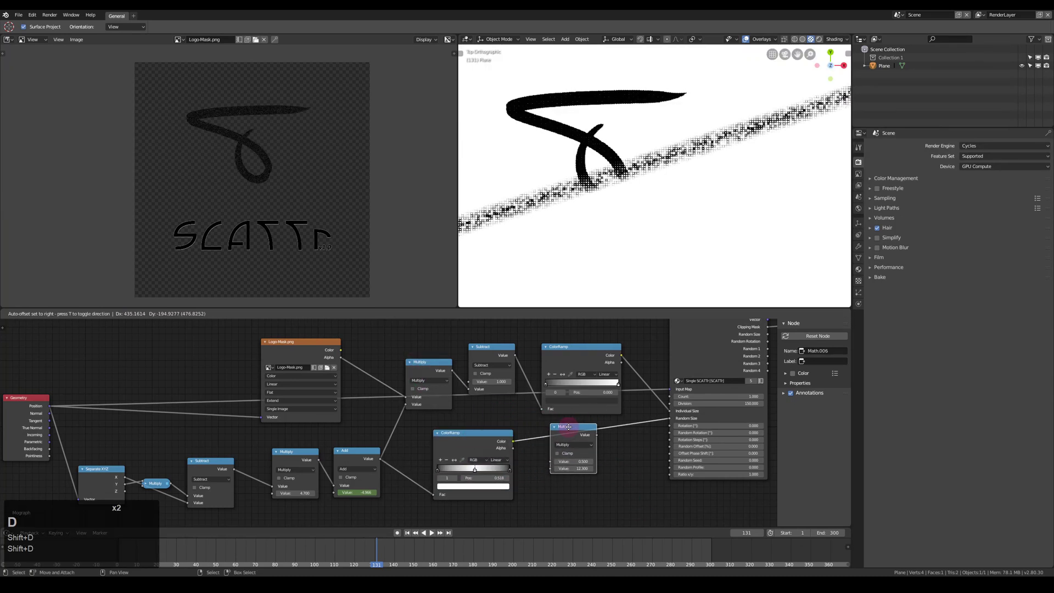
{"action": "left_click_drag", "start_coordinate": [549, 474], "coordinate": [550, 472]}
{"action": "left_click_drag", "start_coordinate": [490, 436], "coordinate": [492, 442]}
Slide the duplicated ColorRamp's white middle stop closer to its black end stop
{"action": "scroll", "coordinate": [554, 236], "scroll_direction": "up", "scroll_amount": 2}
{"action": "mouse_move", "coordinate": [572, 220]}
{"action": "middle_mouse_down", "text": "shift"}
{"action": "mouse_move", "coordinate": [657, 134]}
{"action": "mouse_move", "coordinate": [615, 149]}
{"action": "mouse_move", "coordinate": [549, 231]}
{"action": "middle_mouse_up", "text": "shift"}
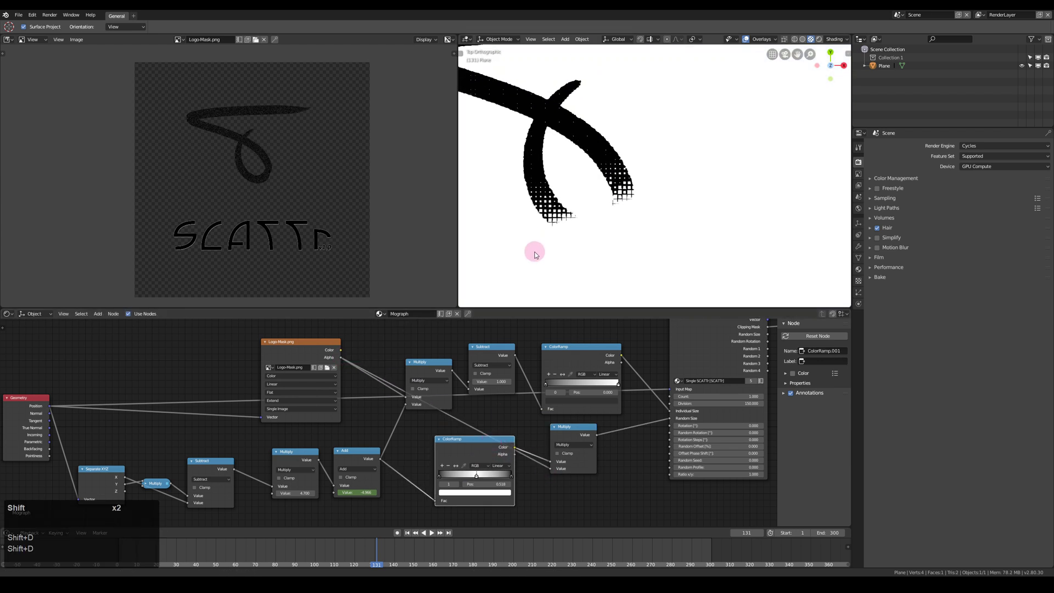
{"action": "left_click_drag", "start_coordinate": [471, 479], "coordinate": [501, 462]}
Link the masked Multiply output to the SCATTr group's Rotation input and shift the ramp and Multiply nodes to make room
{"action": "mouse_move", "coordinate": [584, 437]}
{"action": "left_mouse_down"}
{"action": "mouse_move", "coordinate": [593, 432]}
{"action": "mouse_move", "coordinate": [586, 438]}
{"action": "left_mouse_up"}
{"action": "left_click_drag", "start_coordinate": [655, 429], "coordinate": [670, 426]}
{"action": "left_click_drag", "start_coordinate": [583, 437], "coordinate": [566, 439]}
{"action": "left_click_drag", "start_coordinate": [608, 445], "coordinate": [476, 505]}
{"action": "left_click_drag", "start_coordinate": [479, 455], "coordinate": [430, 462]}
Duplicate the Multiply node onto the Rotation link and set its multiplier to 180
{"action": "left_click", "coordinate": [509, 441]}
{"action": "key", "text": "shift+d"}
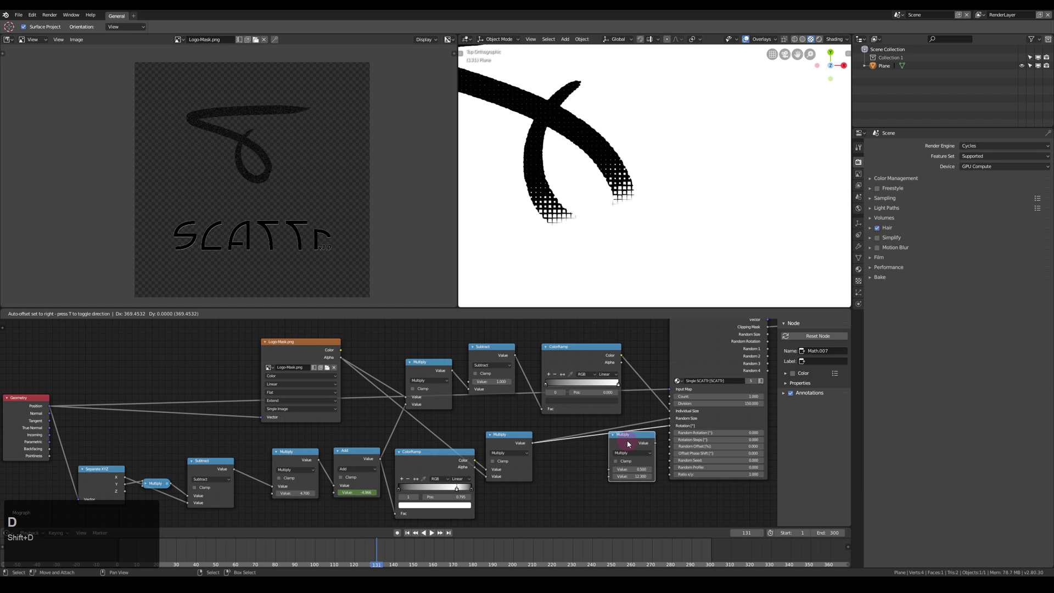
{"action": "left_click", "coordinate": [595, 450]}
{"action": "left_click", "coordinate": [596, 483]}
{"action": "type", "text": "180"}
{"action": "key", "text": "KP_Enter"}
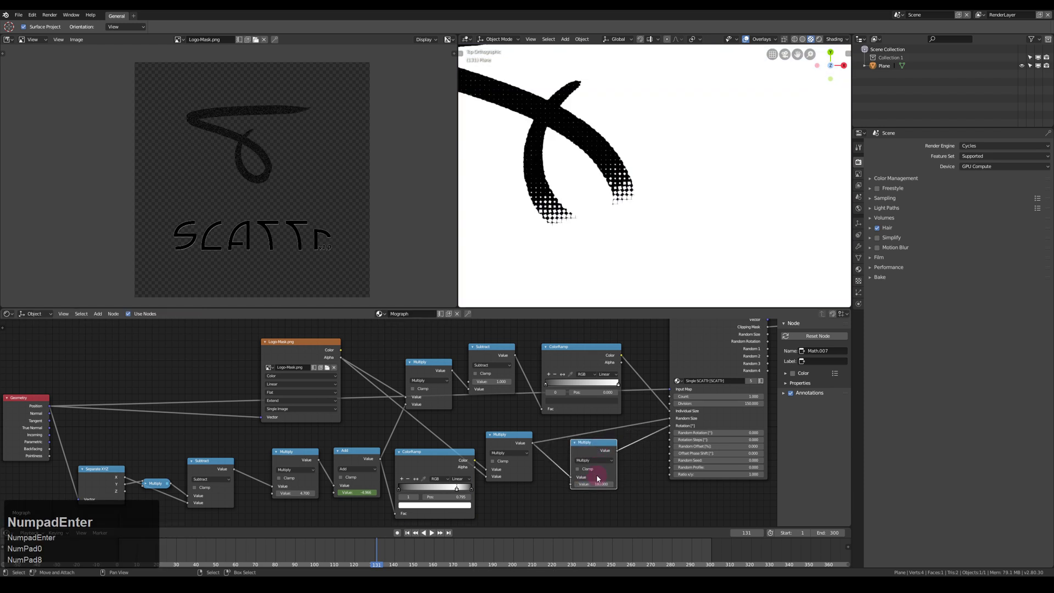
{"action": "middle_click_drag", "start_coordinate": [590, 223], "coordinate": [674, 266], "text": "shift"}
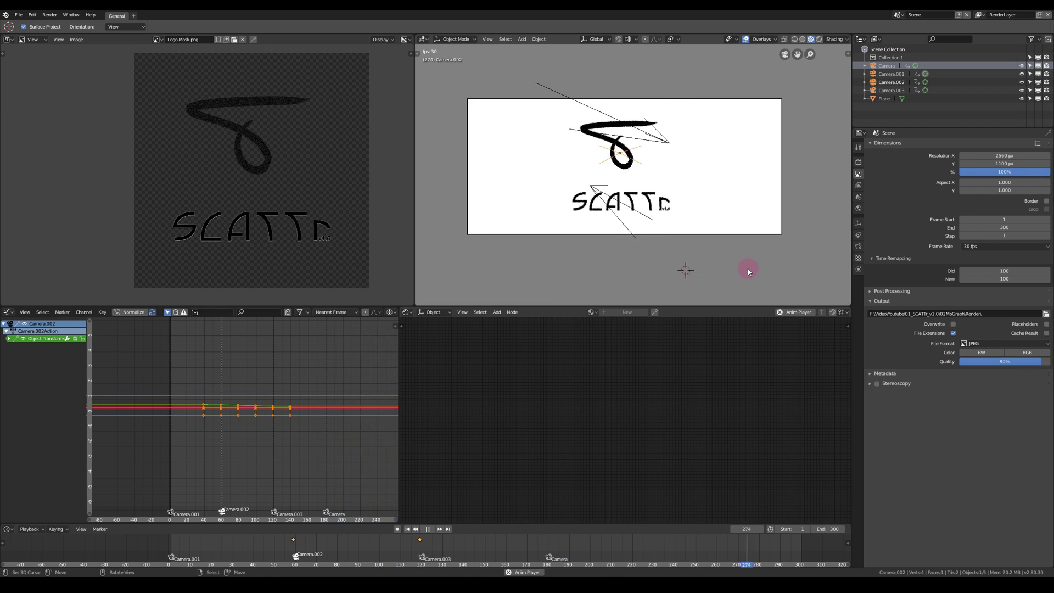
Stop playback of the finished logo animation, examine the lettering's dots up close, and scrub back to frame 20
{"action": "key", "text": "space"}
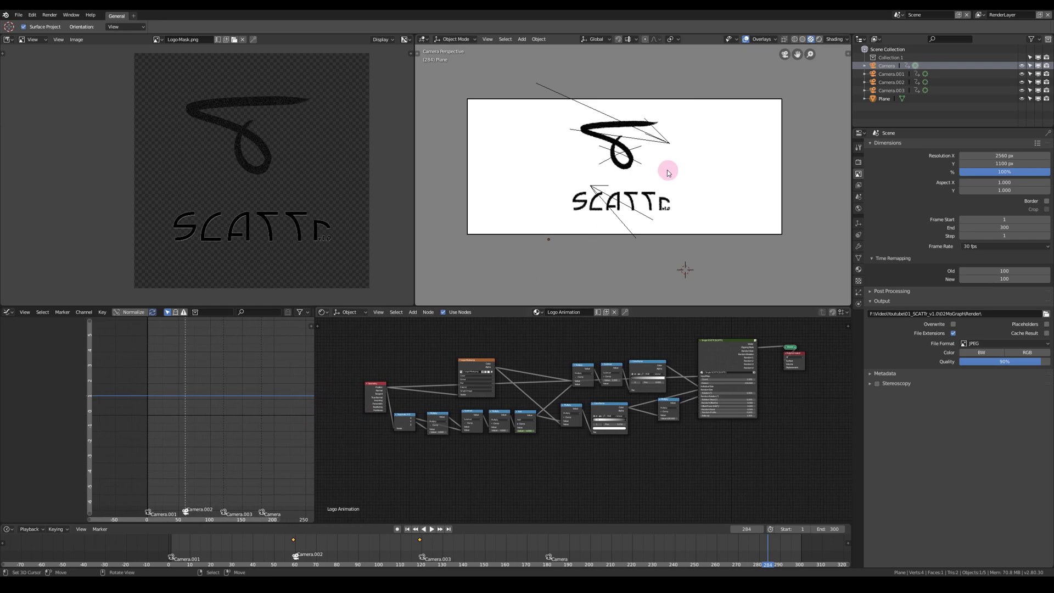
{"action": "scroll", "coordinate": [642, 187], "scroll_direction": "up", "scroll_amount": 16}
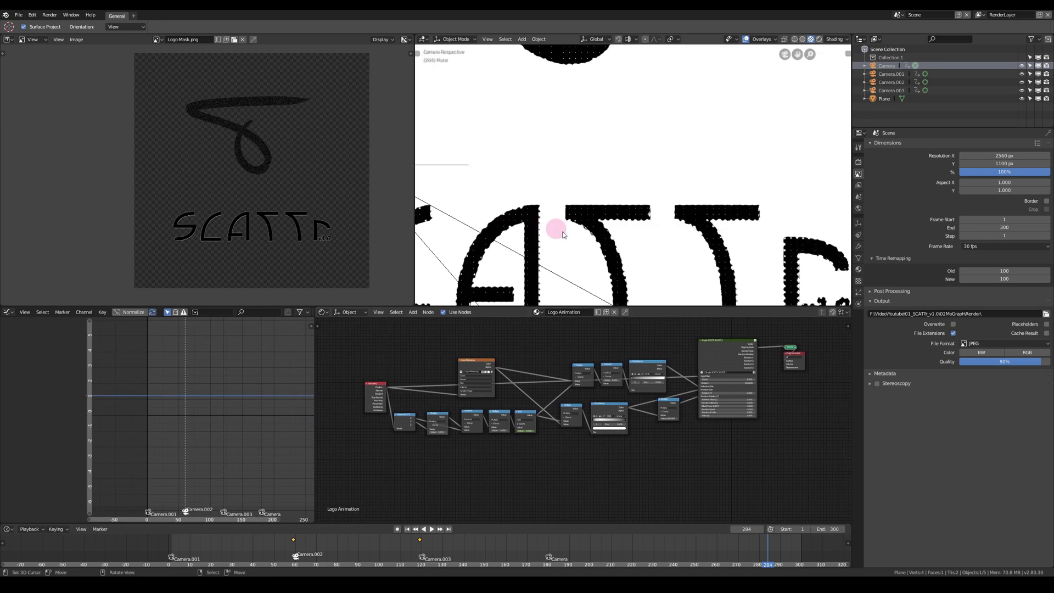
{"action": "scroll", "coordinate": [609, 226], "scroll_direction": "down", "scroll_amount": 13}
{"action": "scroll", "coordinate": [602, 113], "scroll_direction": "up", "scroll_amount": 6}
{"action": "left_click_drag", "start_coordinate": [339, 547], "coordinate": [231, 553]}
{"action": "scroll", "coordinate": [633, 211], "scroll_direction": "down", "scroll_amount": 10}
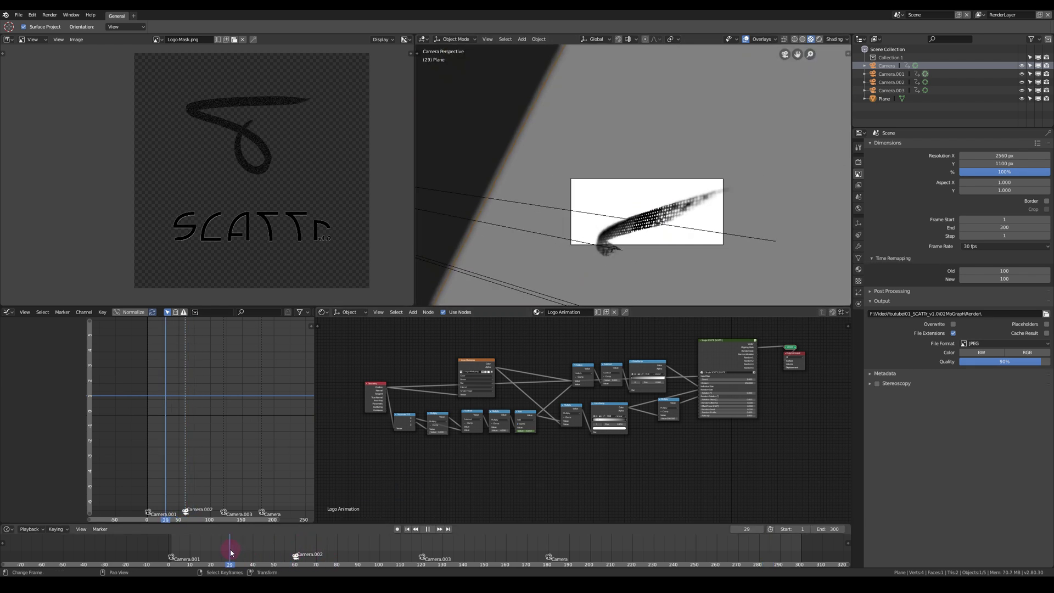
{"action": "key", "text": "Escape"}
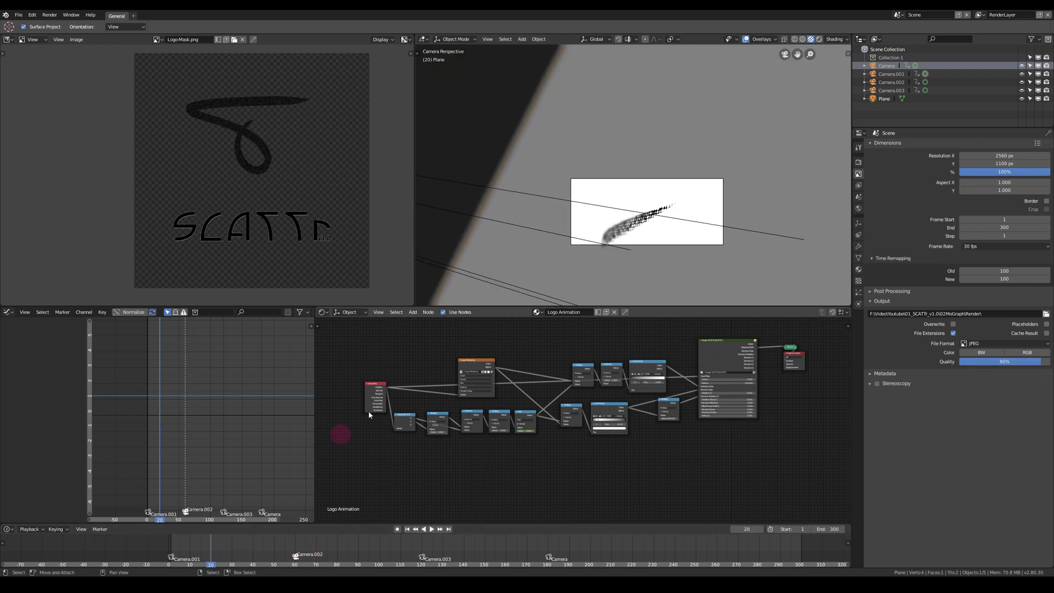
Examine the dot edges at frame 20, previewing the Add gradient and then the SCATTr group's Clipping Mask output
{"action": "scroll", "coordinate": [641, 238], "scroll_direction": "up", "scroll_amount": 6}
{"action": "middle_click_drag", "start_coordinate": [613, 237], "coordinate": [674, 179], "text": "shift"}
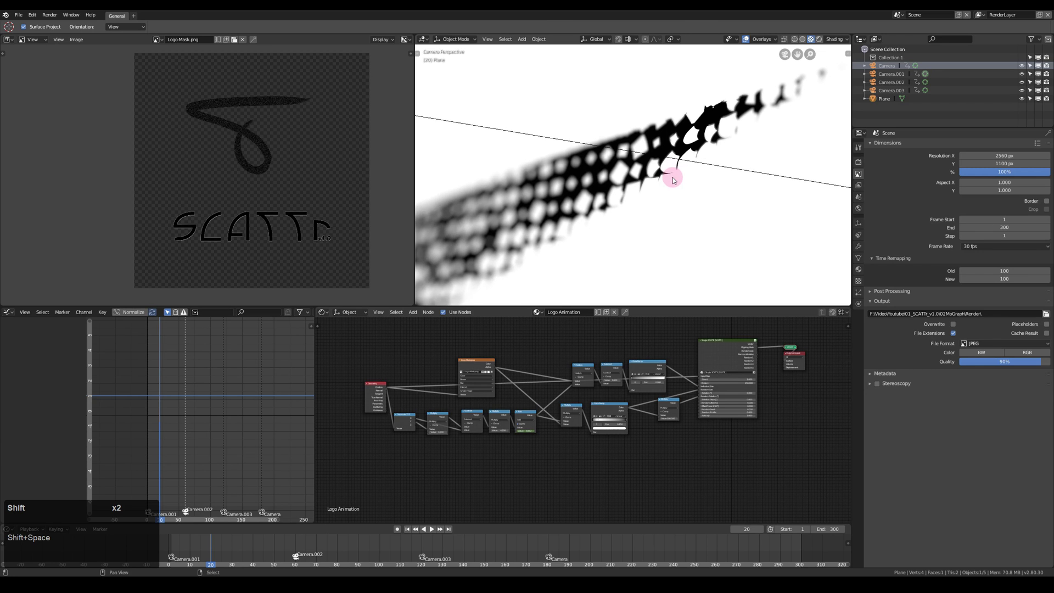
{"action": "scroll", "coordinate": [523, 413], "scroll_direction": "up", "scroll_amount": 6}
{"action": "left_click", "coordinate": [527, 418], "text": "ctrl+shift"}
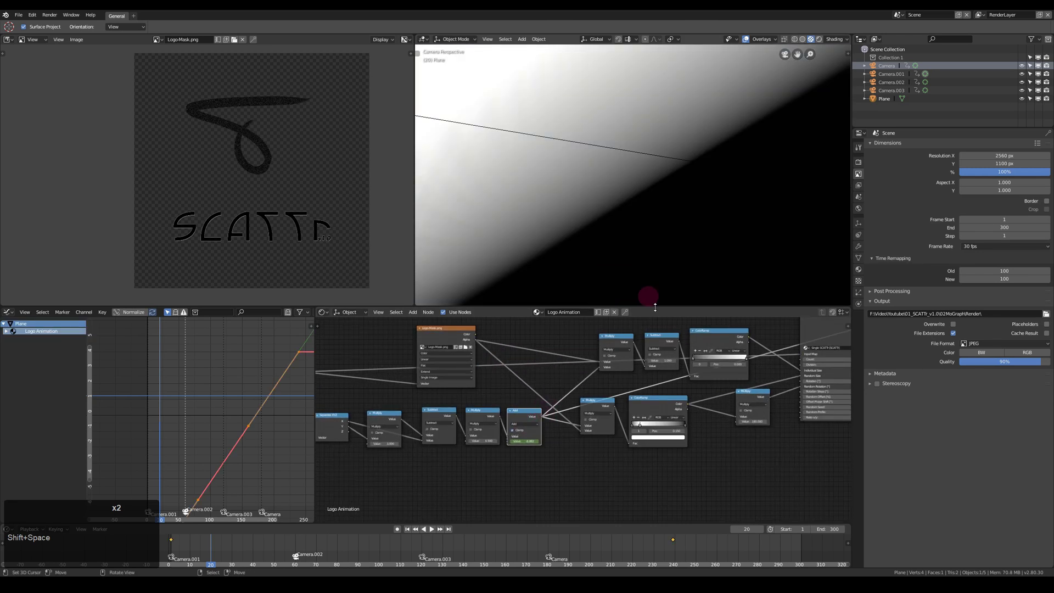
{"action": "middle_click_drag", "start_coordinate": [671, 349], "coordinate": [524, 395]}
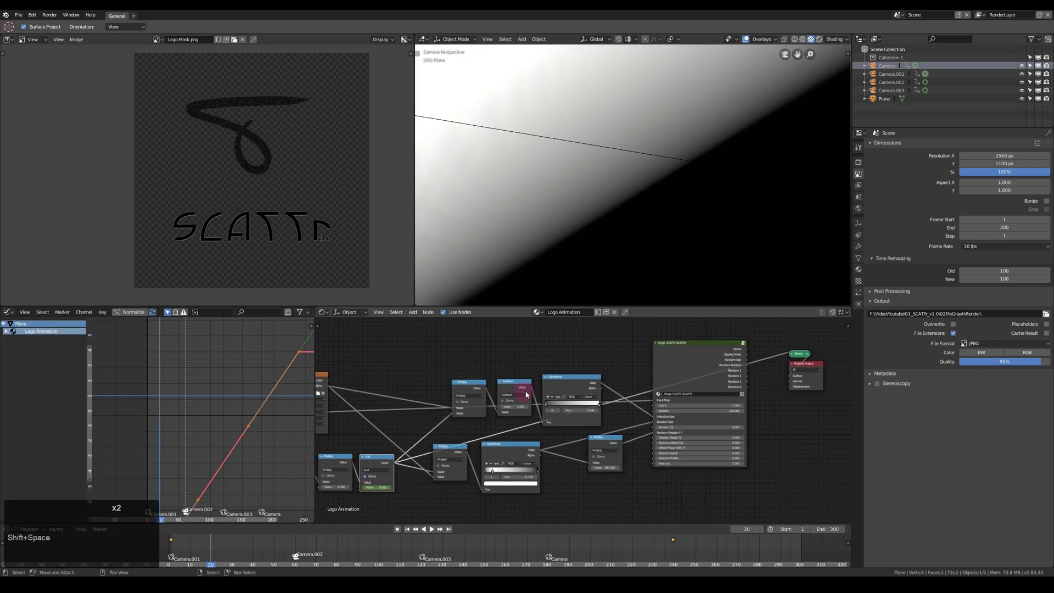
{"action": "left_click", "coordinate": [691, 349], "text": "ctrl+shift"}
{"action": "left_click", "coordinate": [692, 349], "text": "ctrl+shift"}
{"action": "scroll", "coordinate": [697, 131], "scroll_direction": "up", "scroll_amount": 3}
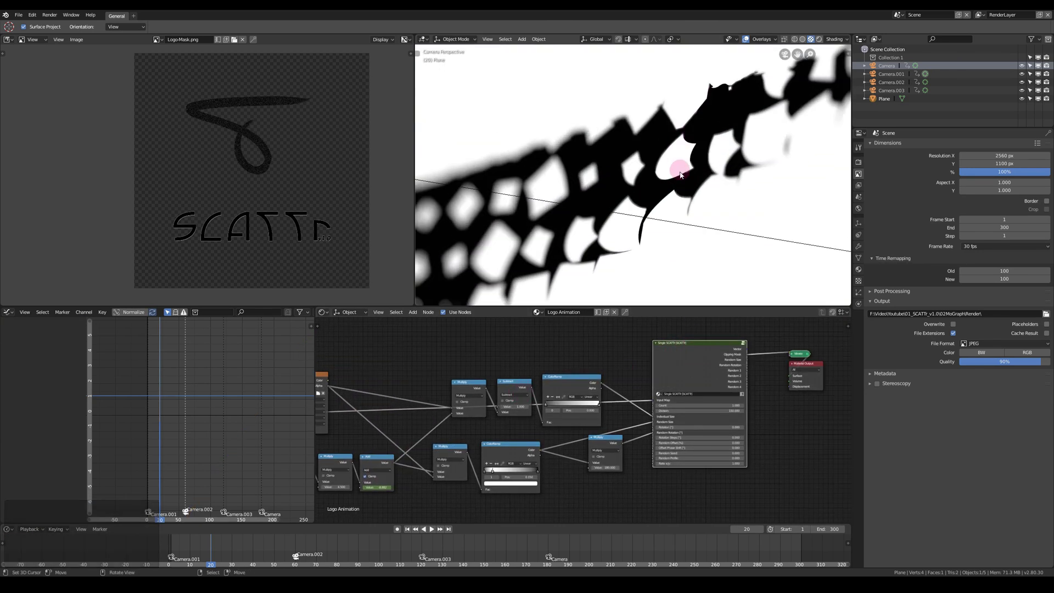
{"action": "middle_click_drag", "start_coordinate": [523, 226], "coordinate": [618, 159], "text": "shift"}
{"action": "scroll", "coordinate": [617, 161], "scroll_direction": "down", "scroll_amount": 4}
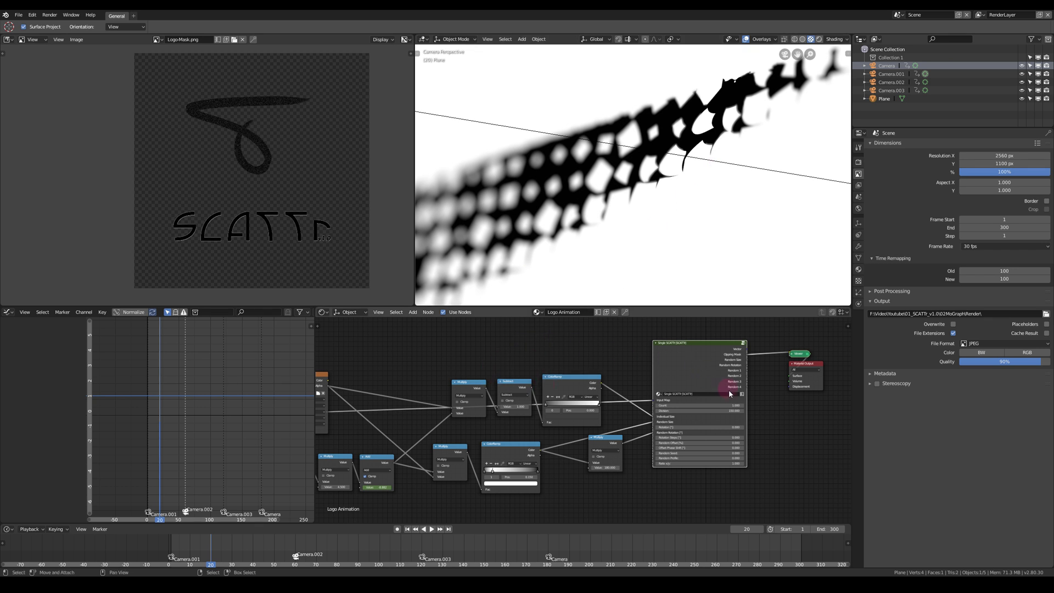
Narrow the SCATTr group node and enlarge the node editor area
{"action": "left_click_drag", "start_coordinate": [747, 407], "coordinate": [723, 405]}
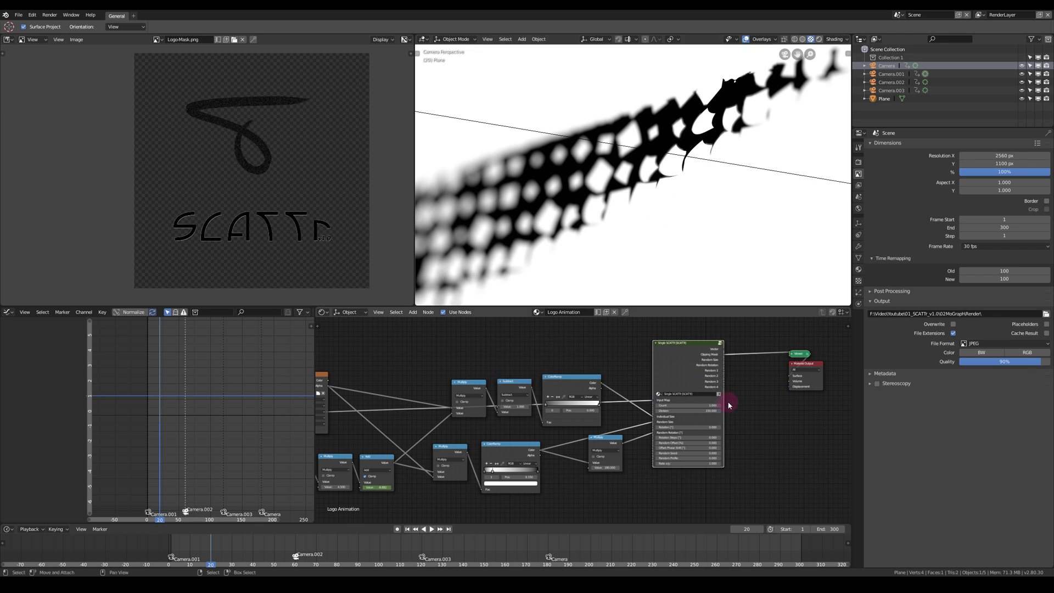
{"action": "middle_click_drag", "start_coordinate": [483, 404], "coordinate": [570, 396]}
{"action": "scroll", "coordinate": [609, 372], "scroll_direction": "down", "scroll_amount": 6}
{"action": "scroll", "coordinate": [590, 372], "scroll_direction": "up", "scroll_amount": 4}
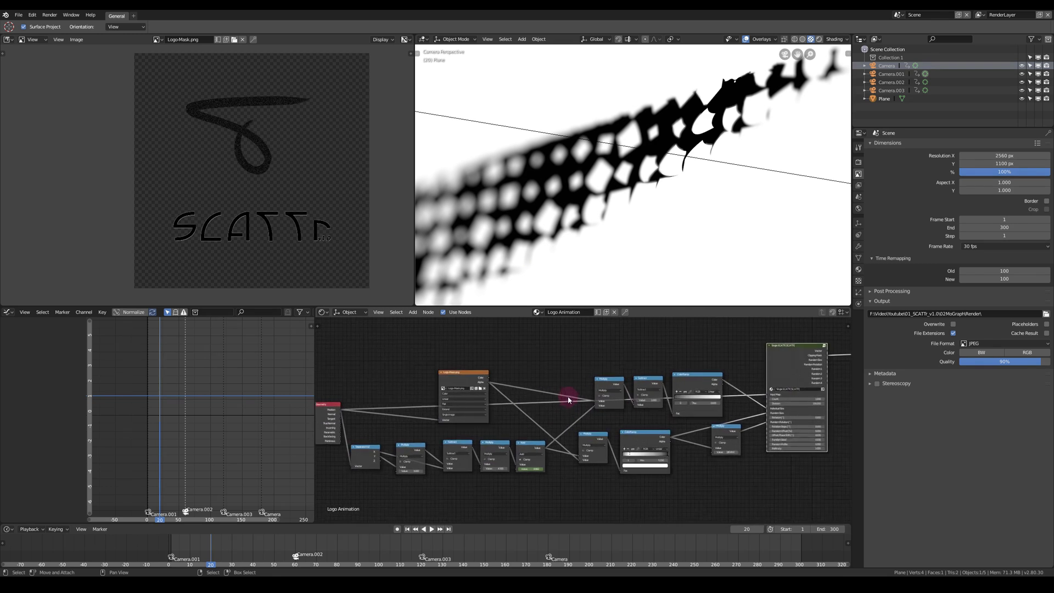
{"action": "left_click_drag", "start_coordinate": [632, 305], "coordinate": [632, 249]}
{"action": "scroll", "coordinate": [373, 335], "scroll_direction": "up", "scroll_amount": 2}
Add a Pixelator [SCATTr] group node and insert it between the Geometry Position output and Separate XYZ
{"action": "key", "text": "shift+a"}
{"action": "mouse_move", "coordinate": [375, 390]}
{"action": "mouse_move", "coordinate": [412, 410]}
{"action": "left_click", "coordinate": [469, 442]}
{"action": "left_click", "coordinate": [383, 298]}
{"action": "middle_click_drag", "start_coordinate": [384, 299], "coordinate": [498, 285]}
{"action": "left_click_drag", "start_coordinate": [459, 394], "coordinate": [335, 397]}
{"action": "left_click_drag", "start_coordinate": [494, 275], "coordinate": [425, 407]}
Set the Pixelator's Division to 150
{"action": "key", "text": "Home"}
{"action": "scroll", "coordinate": [380, 412], "scroll_direction": "up", "scroll_amount": 2}
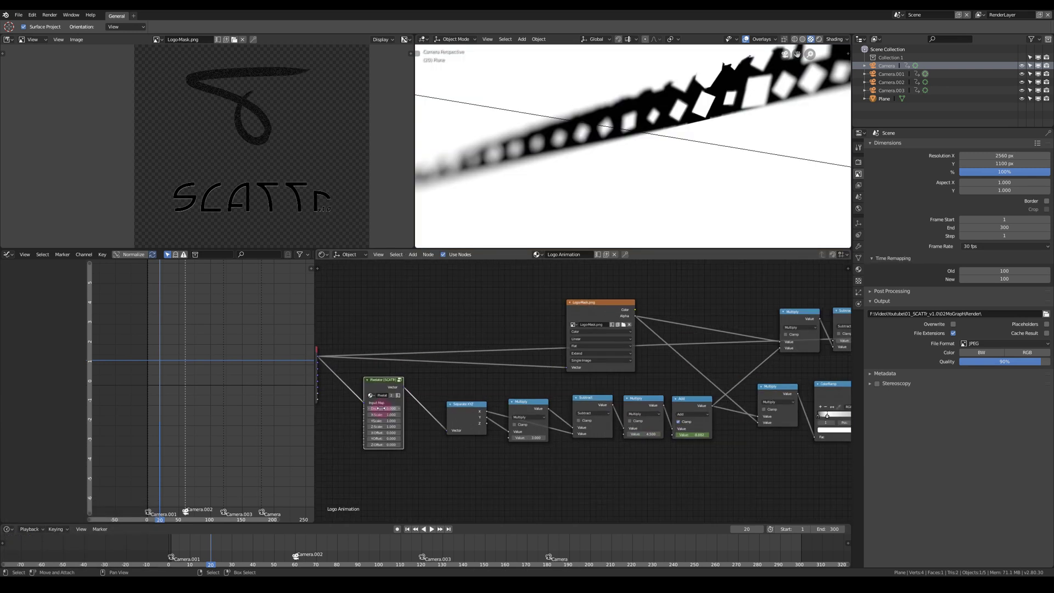
{"action": "type", "text": "50"}
{"action": "key", "text": "KP_Enter"}
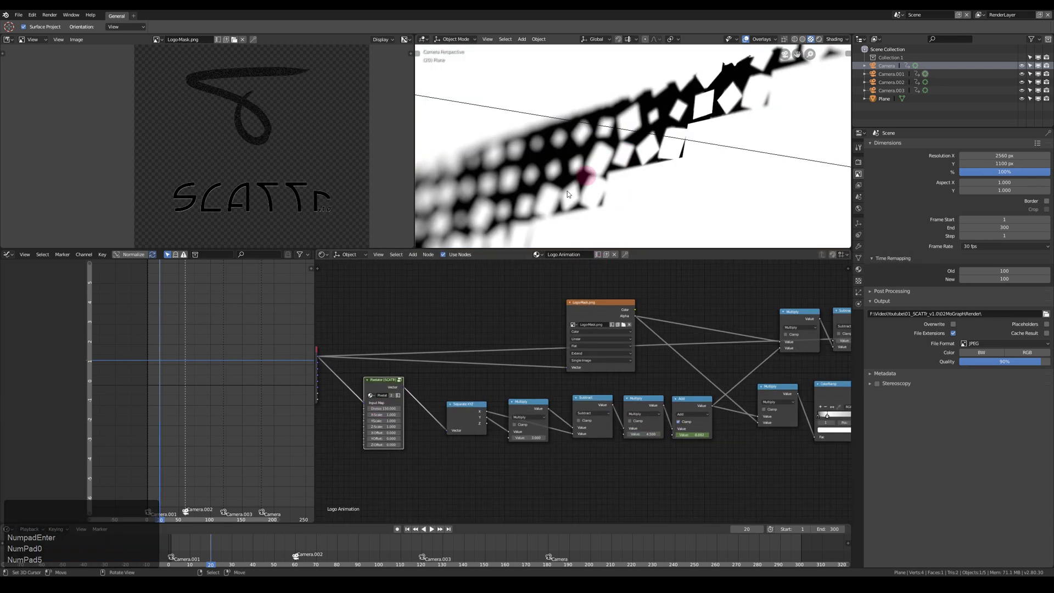
Inspect the pixelated dots at frame 37 in the camera view and from an orbited angle outside the camera
{"action": "scroll", "coordinate": [736, 278], "scroll_direction": "down", "scroll_amount": 3}
{"action": "scroll", "coordinate": [740, 312], "scroll_direction": "up", "scroll_amount": 3}
{"action": "scroll", "coordinate": [740, 313], "scroll_direction": "up", "scroll_amount": 2}
{"action": "middle_click_drag", "start_coordinate": [563, 324], "coordinate": [840, 291]}
{"action": "scroll", "coordinate": [588, 291], "scroll_direction": "down", "scroll_amount": 2}
{"action": "scroll", "coordinate": [354, 343], "scroll_direction": "up", "scroll_amount": 5}
{"action": "left_click_drag", "start_coordinate": [235, 544], "coordinate": [237, 544]}
{"action": "key", "text": "space"}
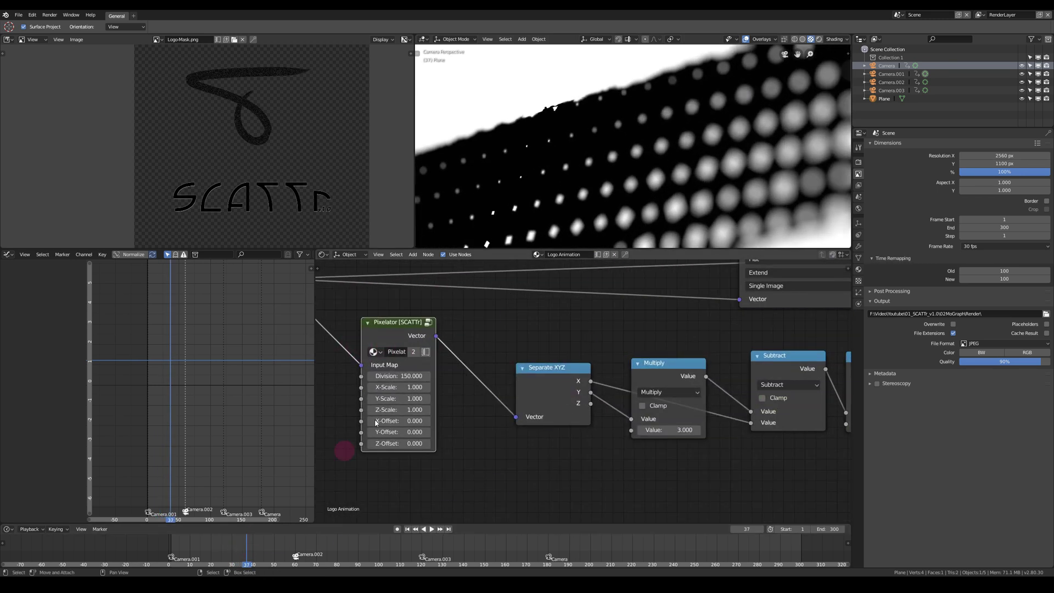
{"action": "key", "text": "KP_0"}
{"action": "mouse_move", "coordinate": [744, 225]}
{"action": "middle_mouse_down"}
{"action": "mouse_move", "coordinate": [565, 73]}
{"action": "mouse_move", "coordinate": [666, 117]}
{"action": "mouse_move", "coordinate": [677, 166]}
{"action": "middle_mouse_up"}
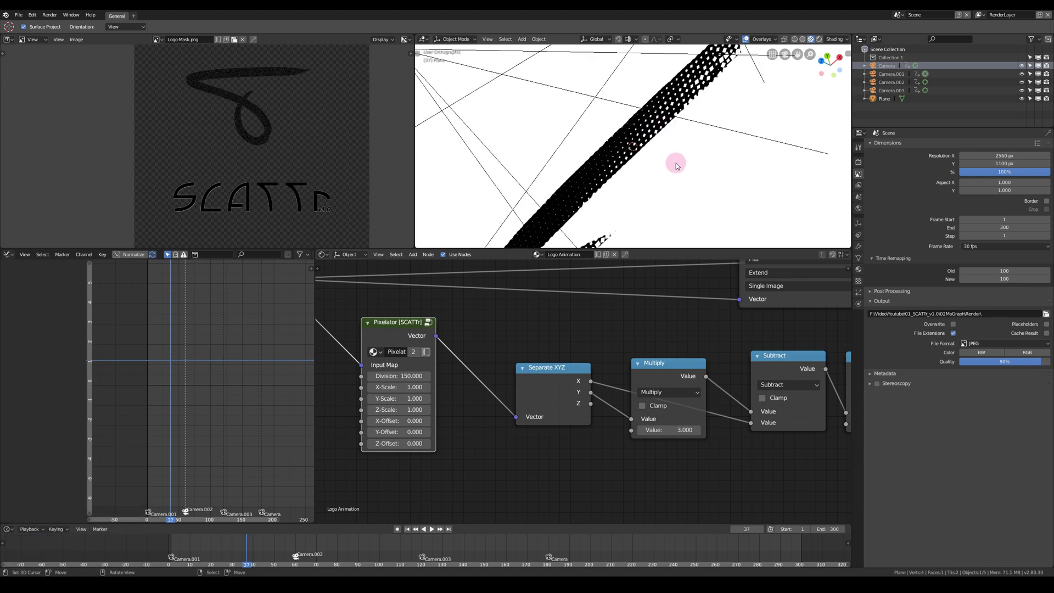
{"action": "left_click", "coordinate": [723, 165]}
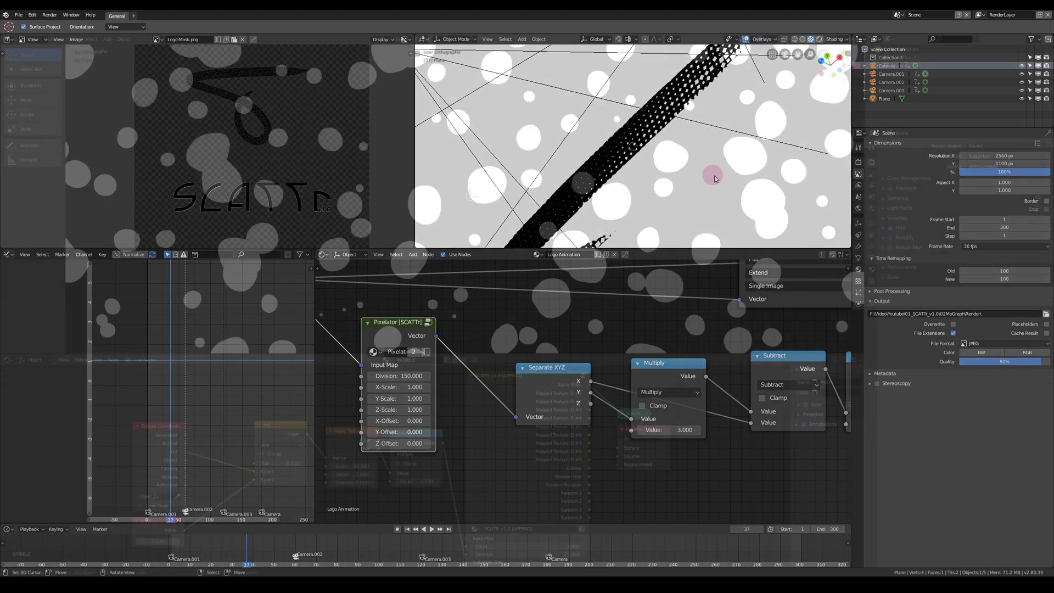